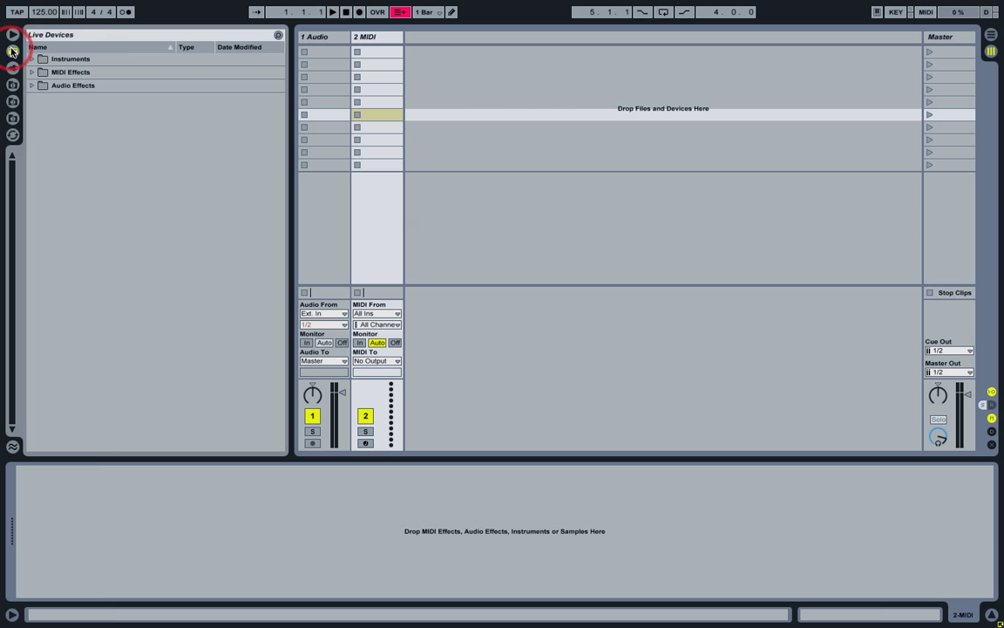
Load the 6 String Nylon Guitar Major - Minor Chords preset from Simpler > Guitars and Plucked onto track 2
click(39, 59)
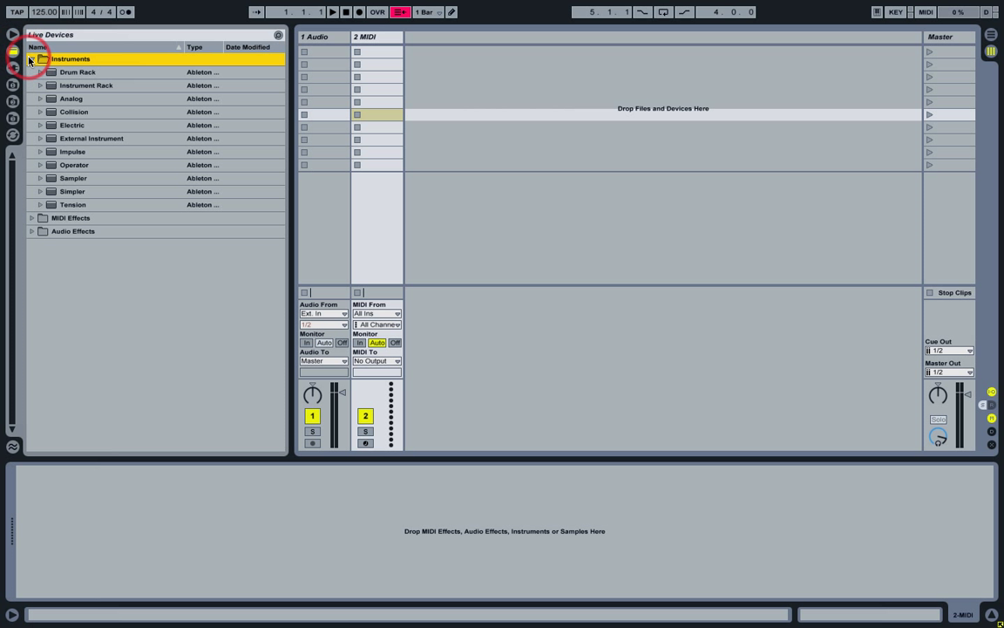
click(40, 191)
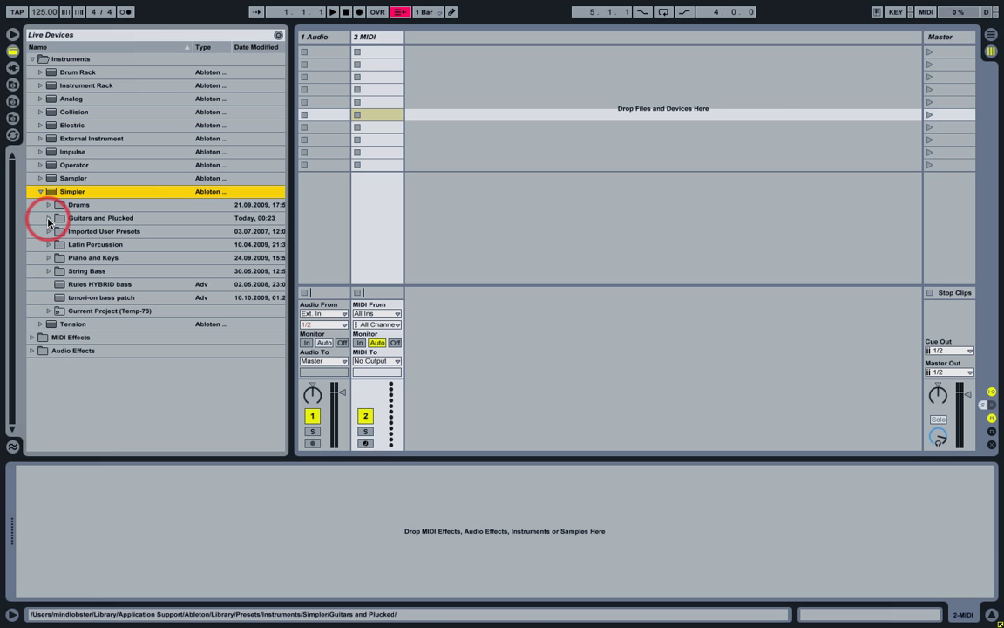
click(48, 219)
double_click(67, 232)
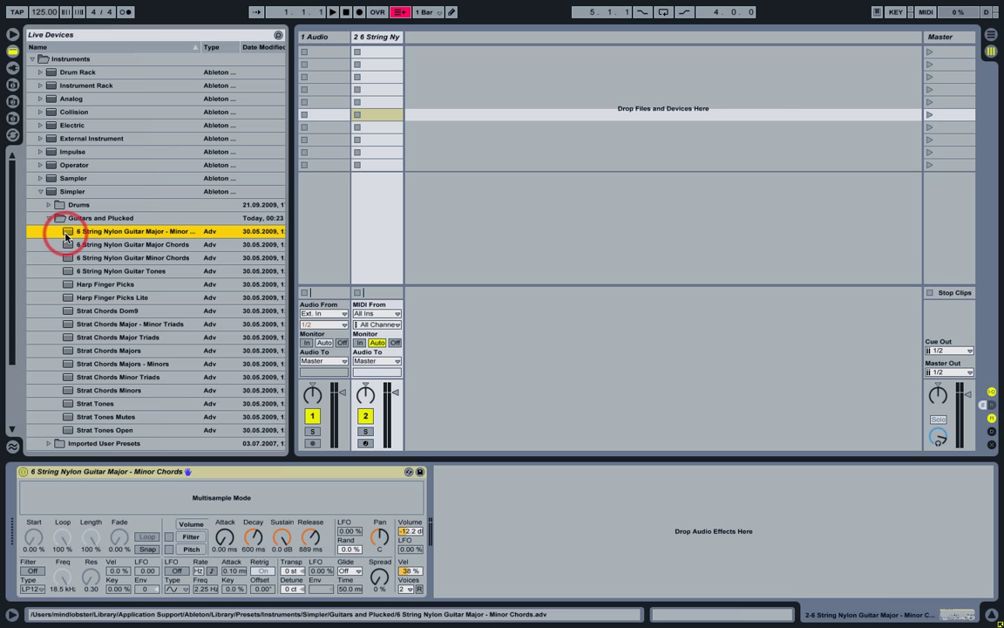
Add EQ Eight, Compressor and Ping Pong Delay after the nylon guitar Simpler on track 2
click(39, 191)
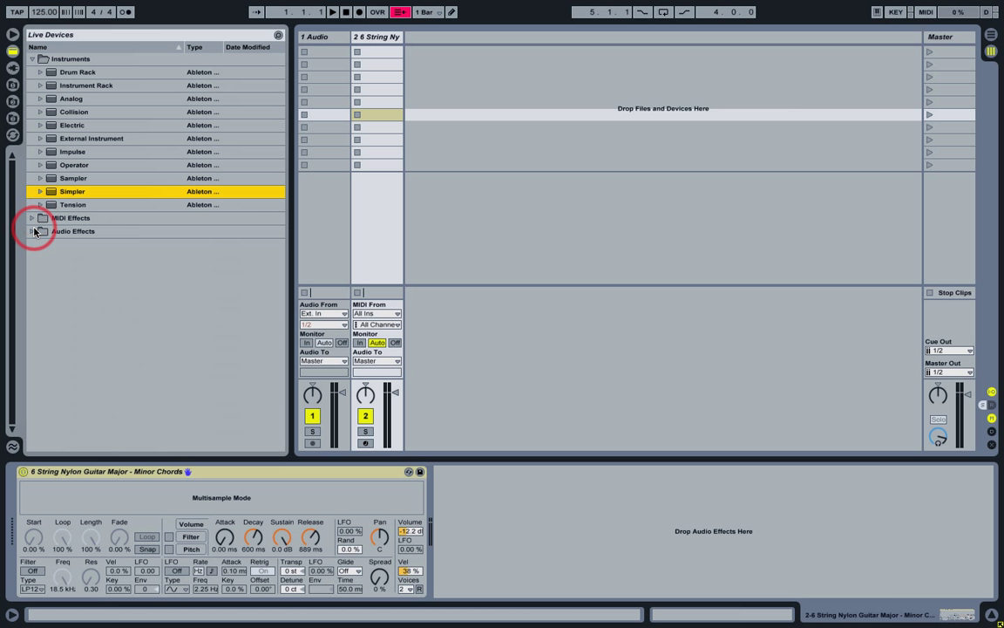
click(33, 231)
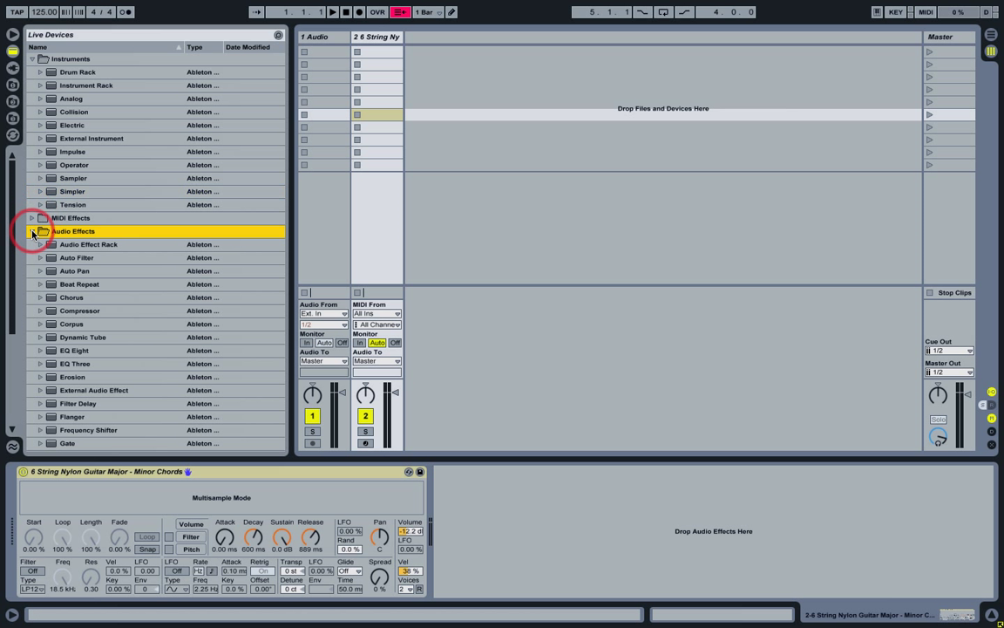
double_click(50, 350)
double_click(50, 312)
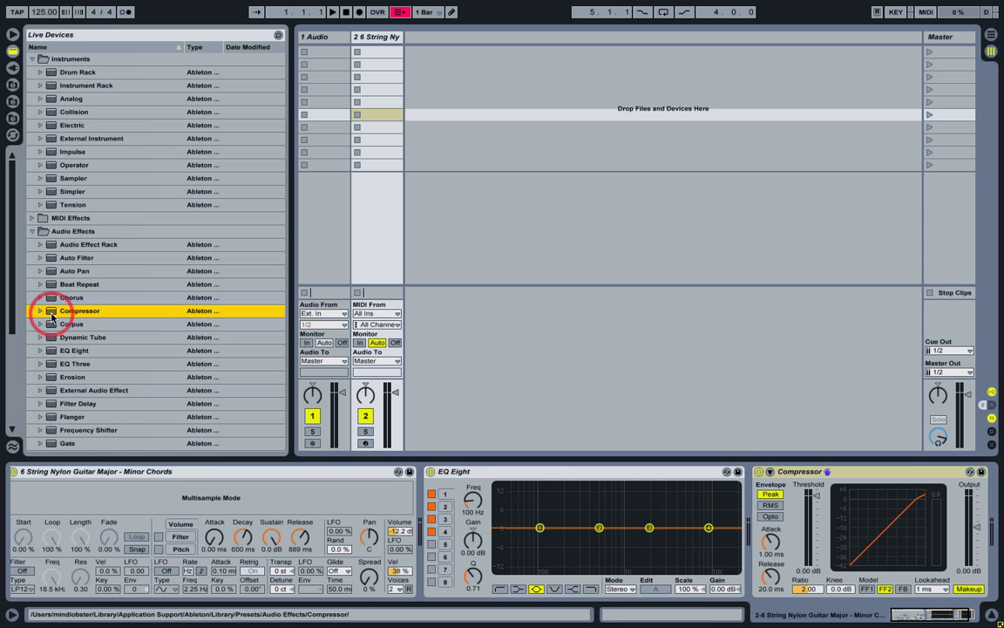
scroll(47, 316, down, 4)
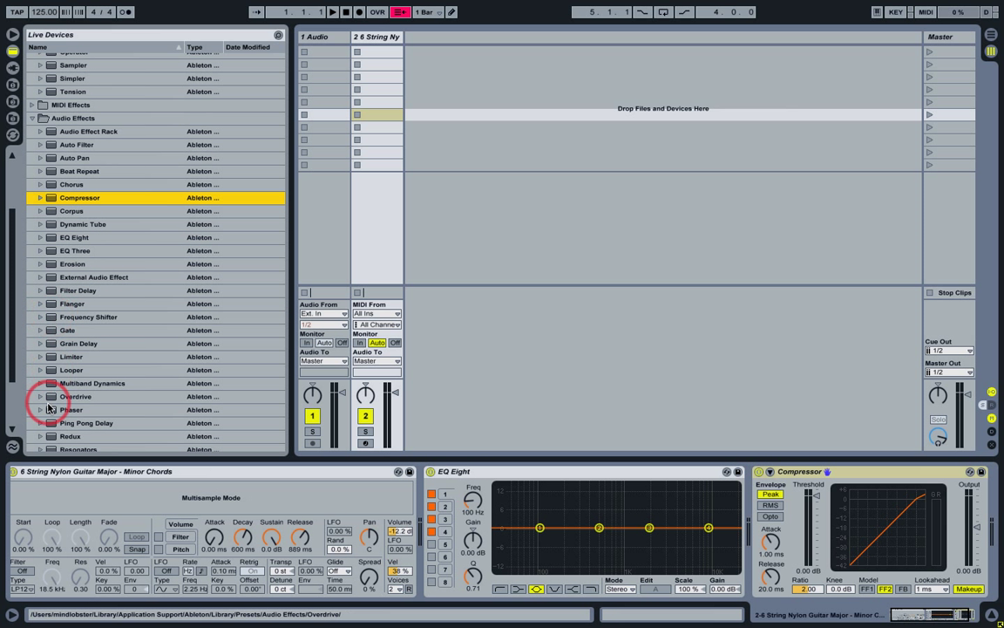
double_click(44, 423)
click(58, 512)
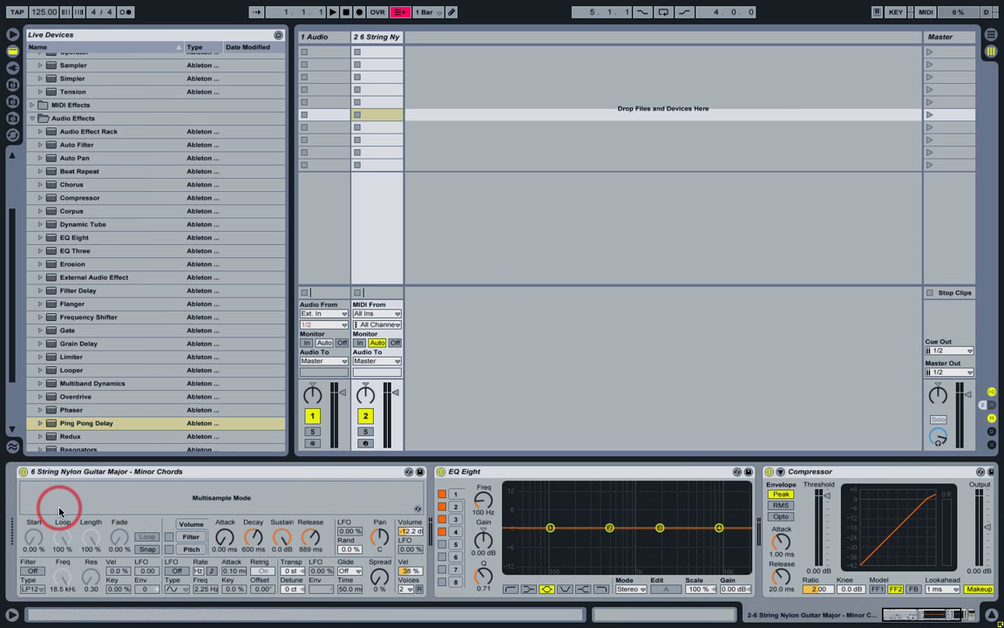
click(61, 473)
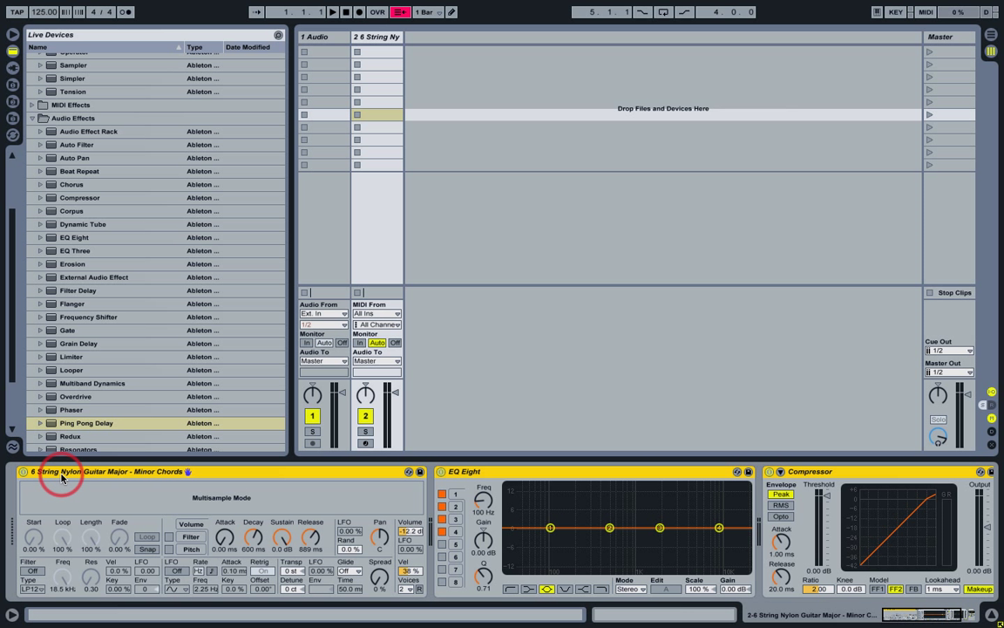
Group the nylon guitar Simpler into an Instrument Rack and show its eight macro knobs
right_click(61, 475)
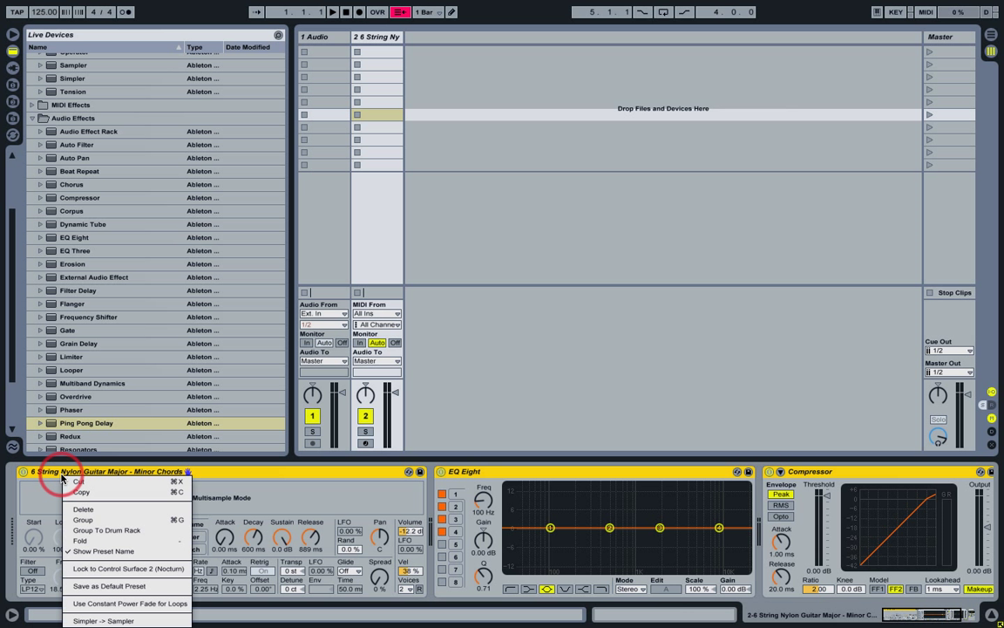
click(96, 521)
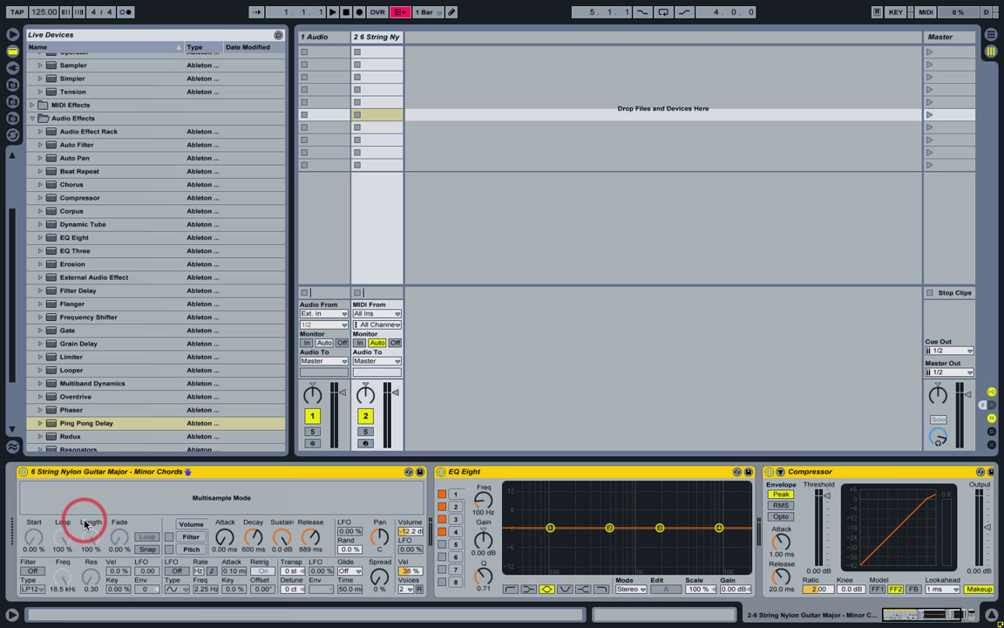
click(24, 485)
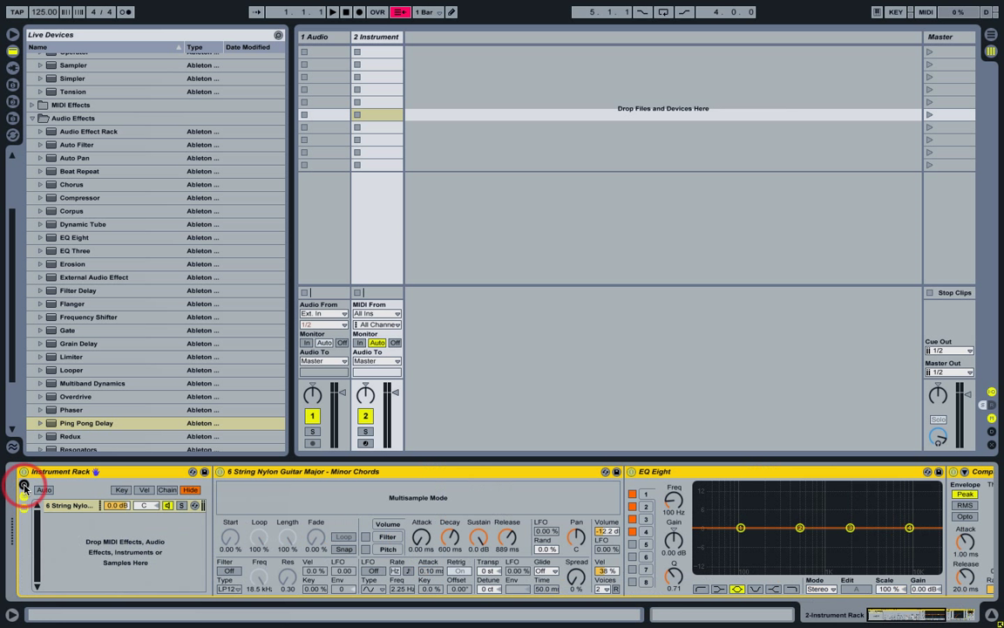
click(23, 486)
scroll(233, 587, right, 5)
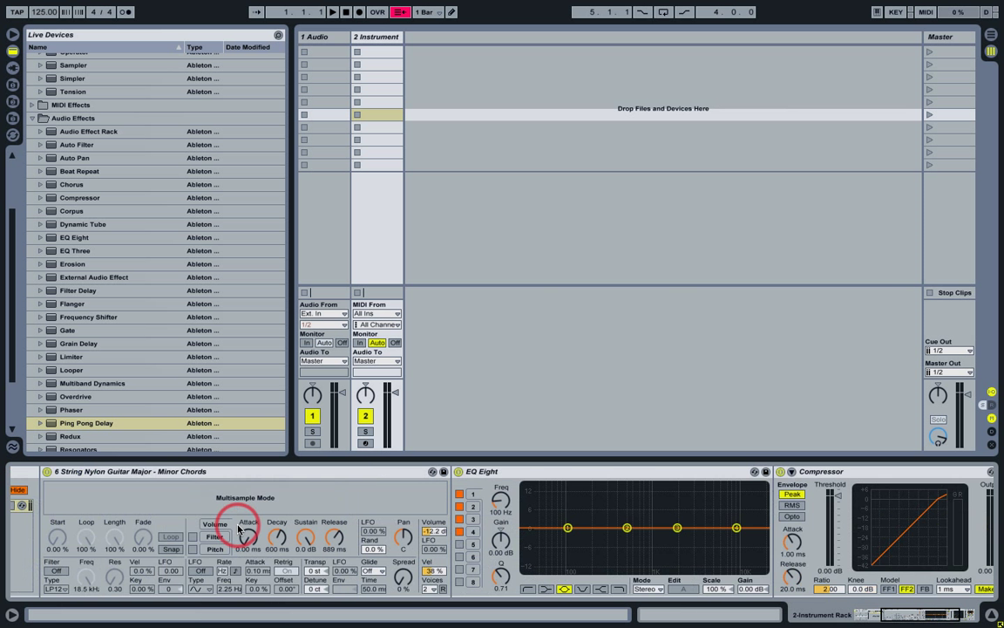
scroll(233, 587, left, 5)
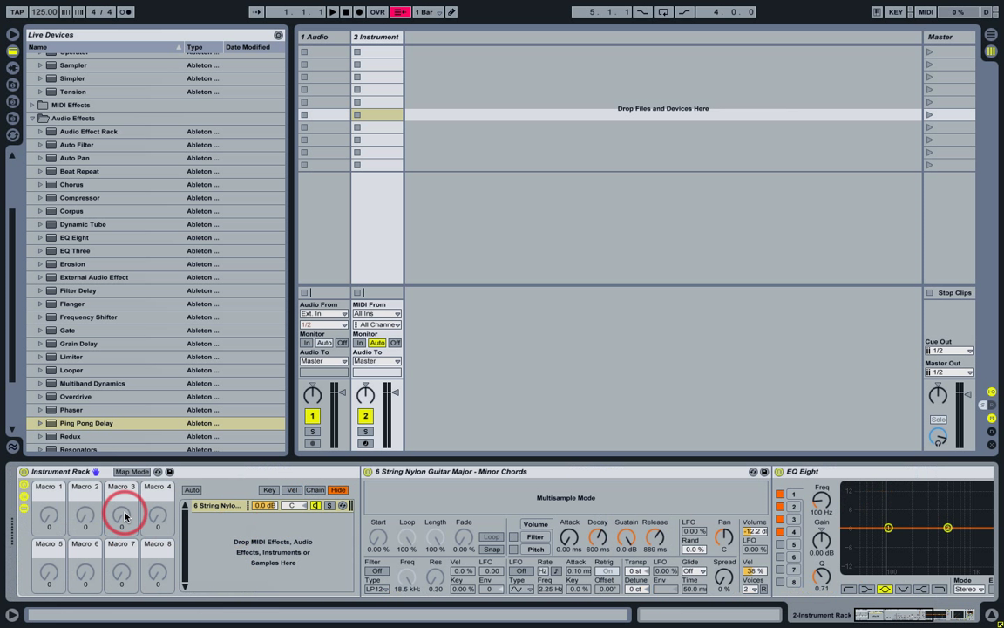
Rename the Instrument Rack to GEETAR
right_click(64, 474)
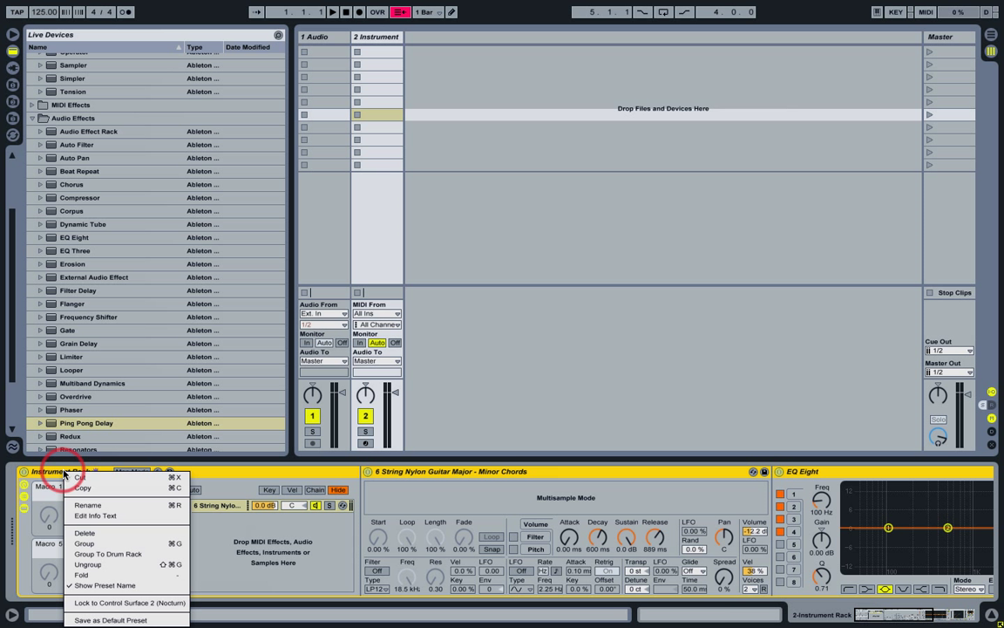
click(85, 506)
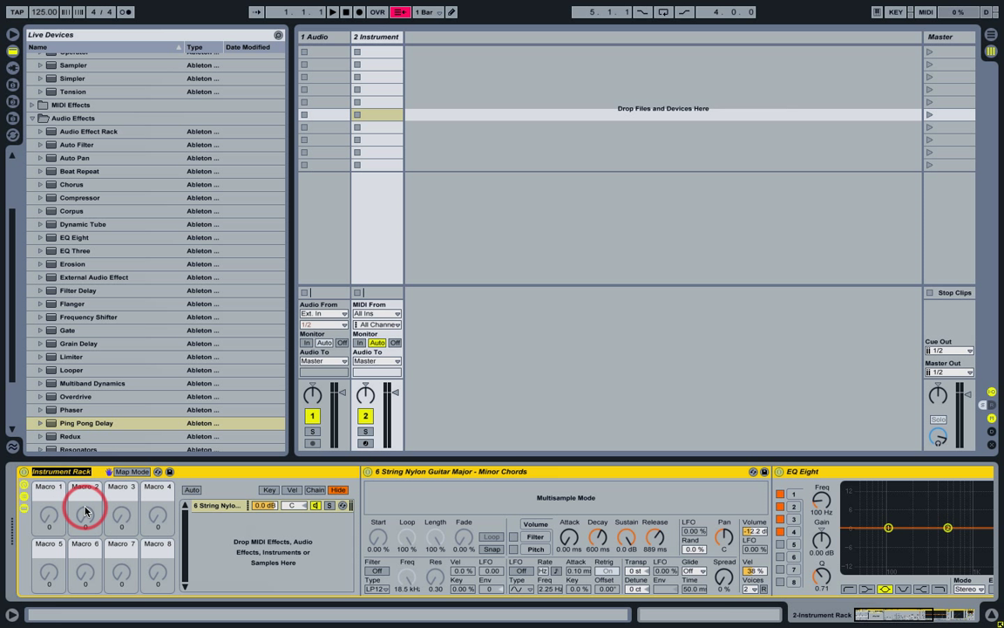
text(GEETAR)
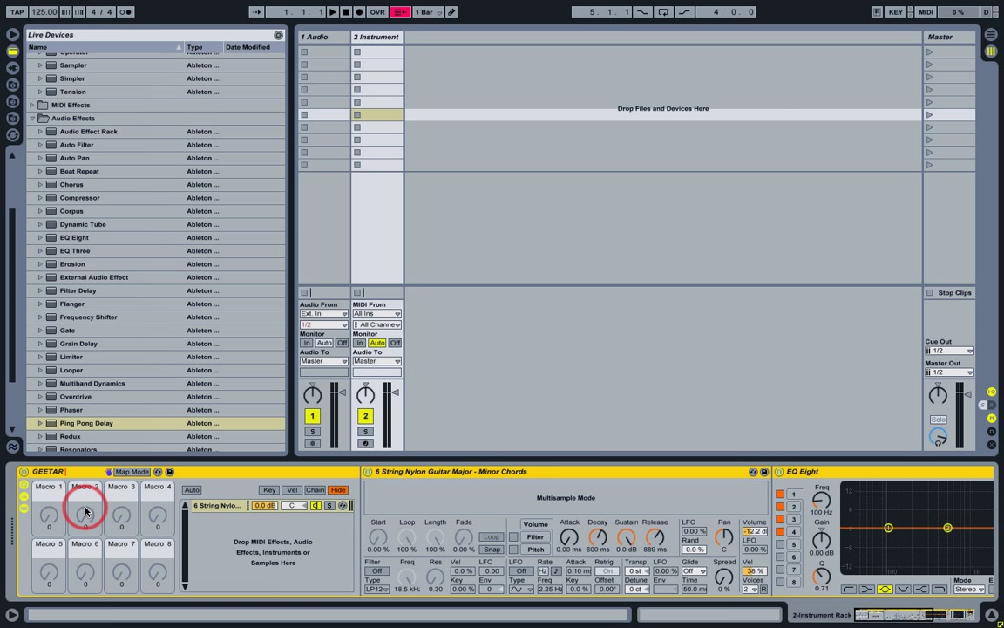
key(Return)
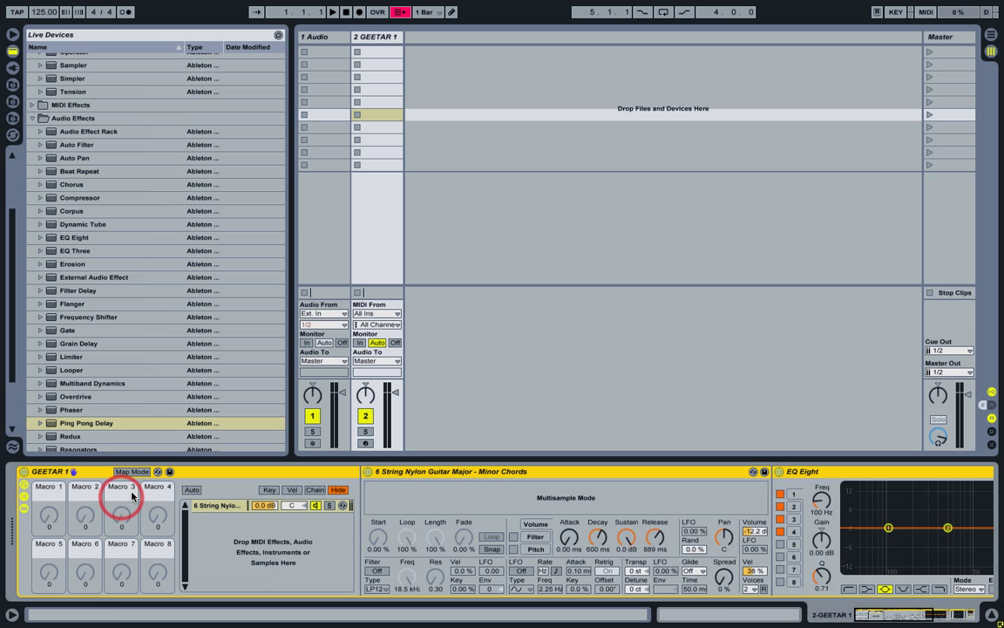
Save the GEETAR rack as a preset, then rename the Simpler 'six string' and save it too
click(170, 472)
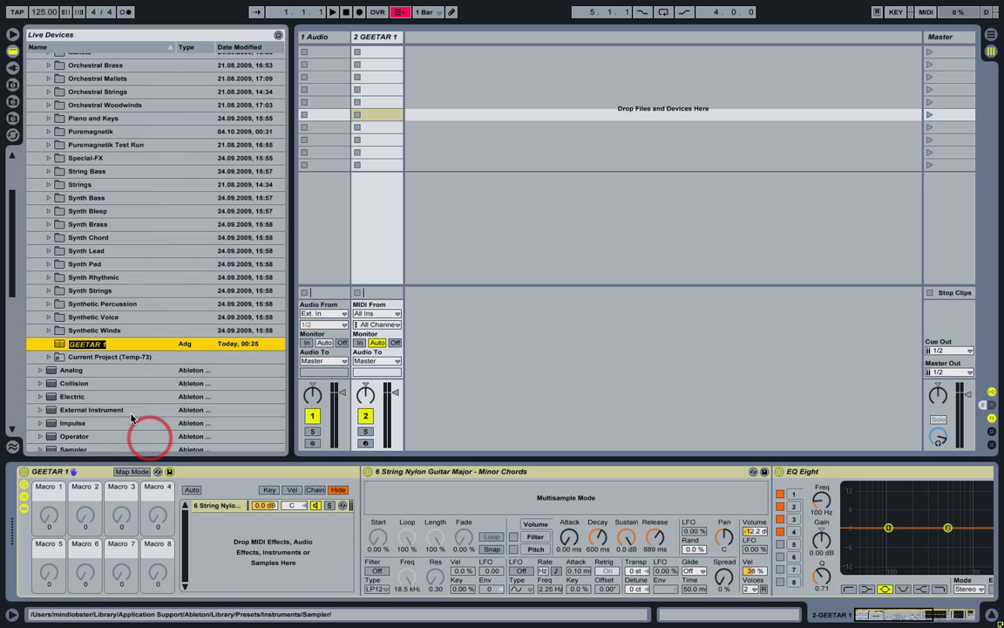
click(98, 484)
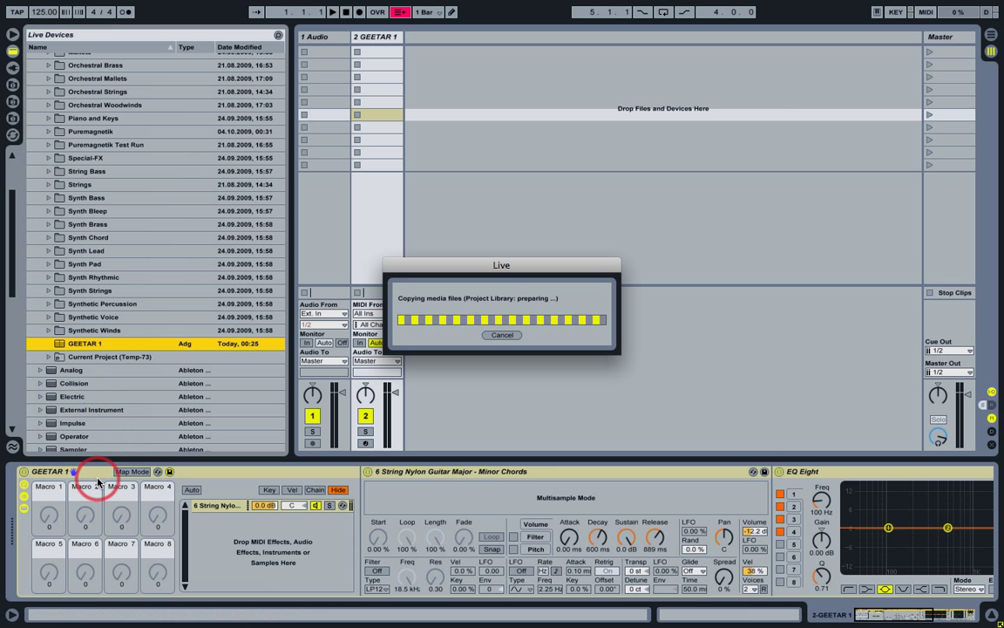
click(476, 470)
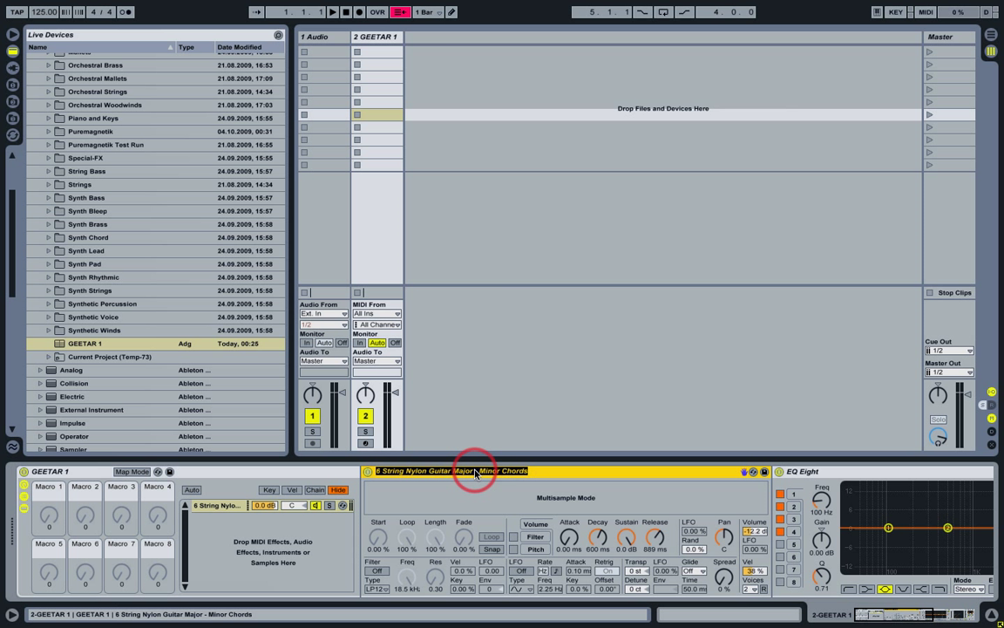
text(six string)
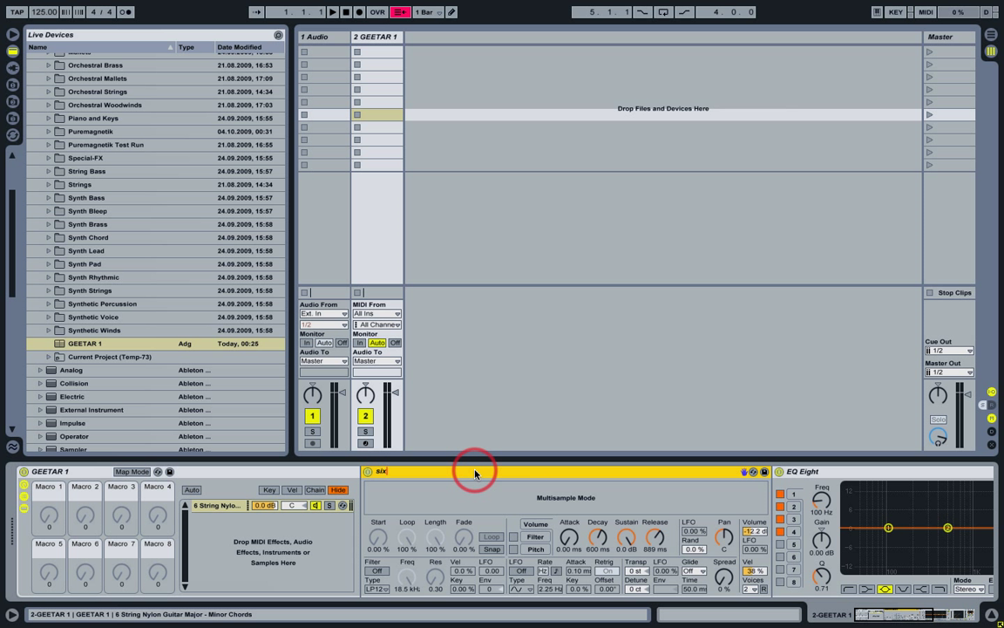
key(Return)
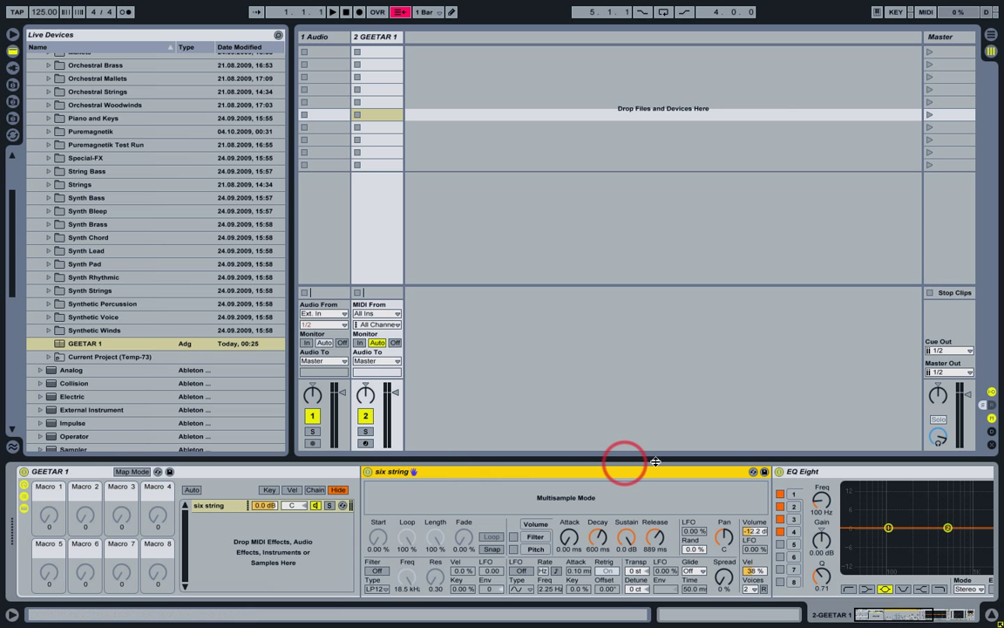
click(764, 472)
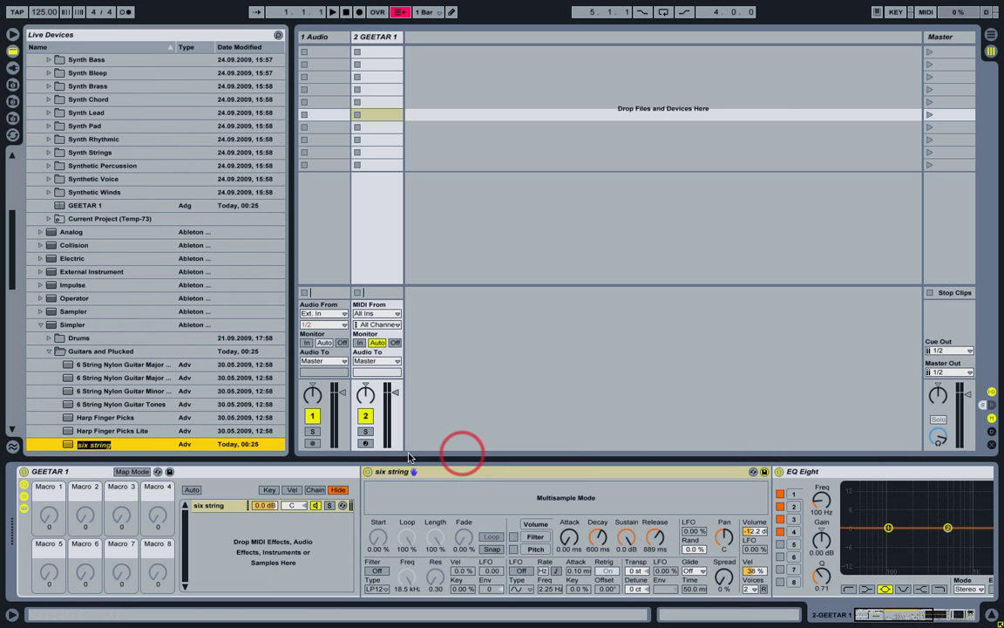
click(85, 445)
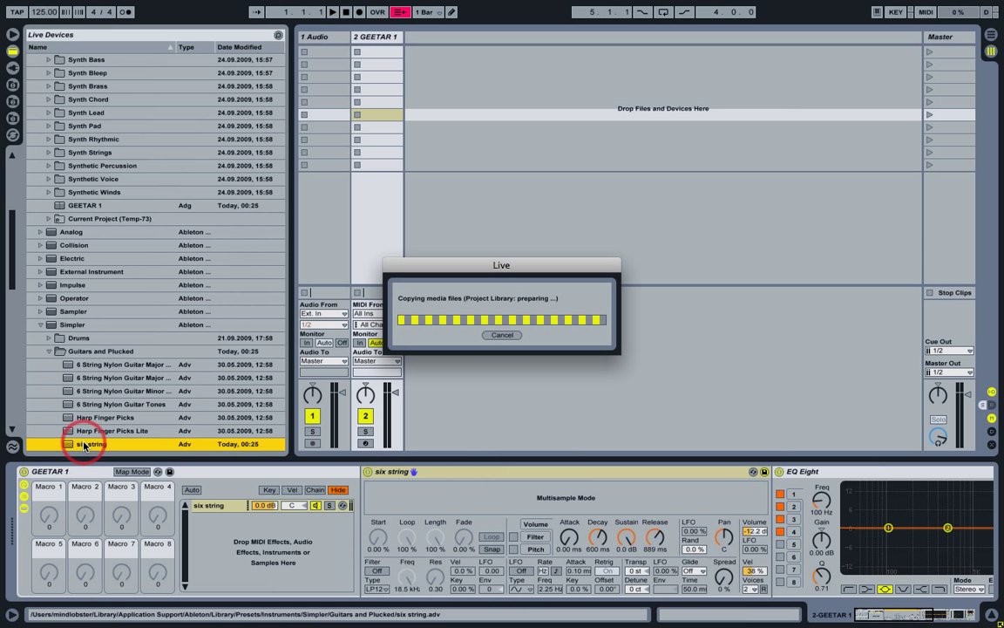
Open a new Live Set with a single empty 1 Audio track and collapsed Live Devices folders
drag(85, 446, 50, 127)
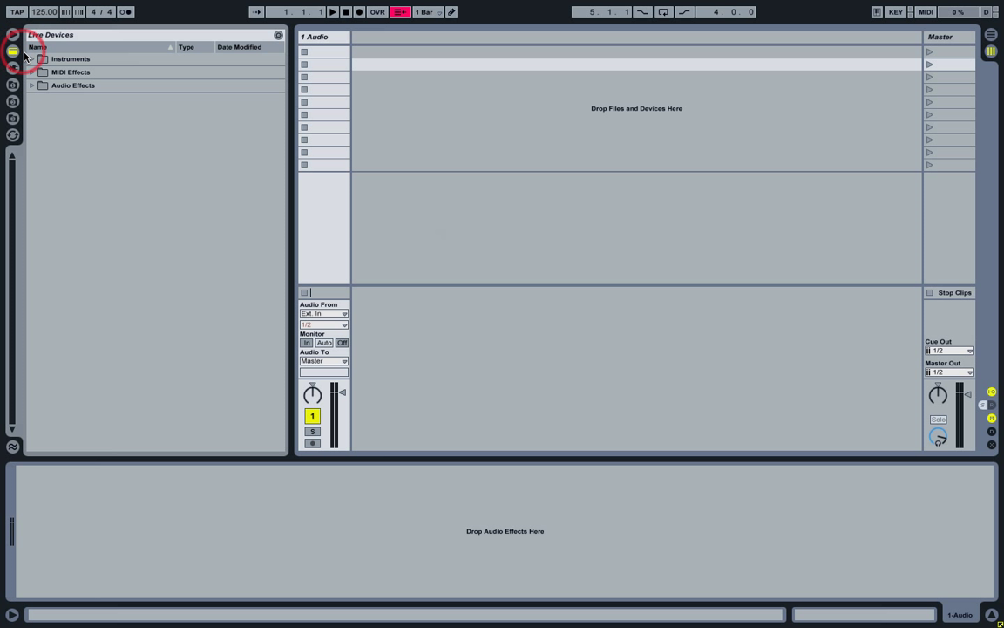
Load Grain Delay from Audio Effects onto the 1 Audio track and expand its preset list
click(31, 87)
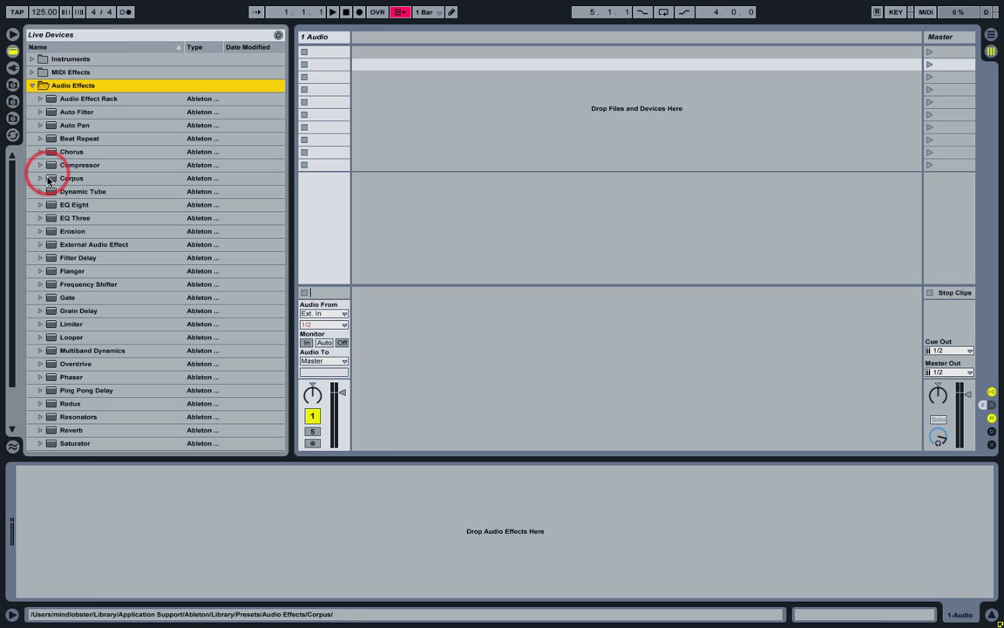
click(53, 313)
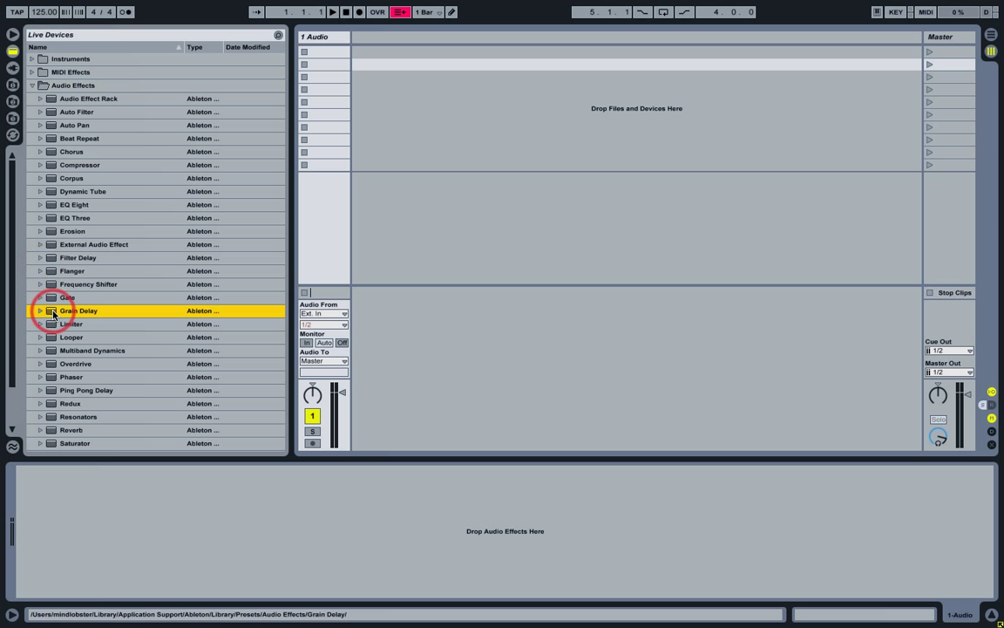
double_click(53, 311)
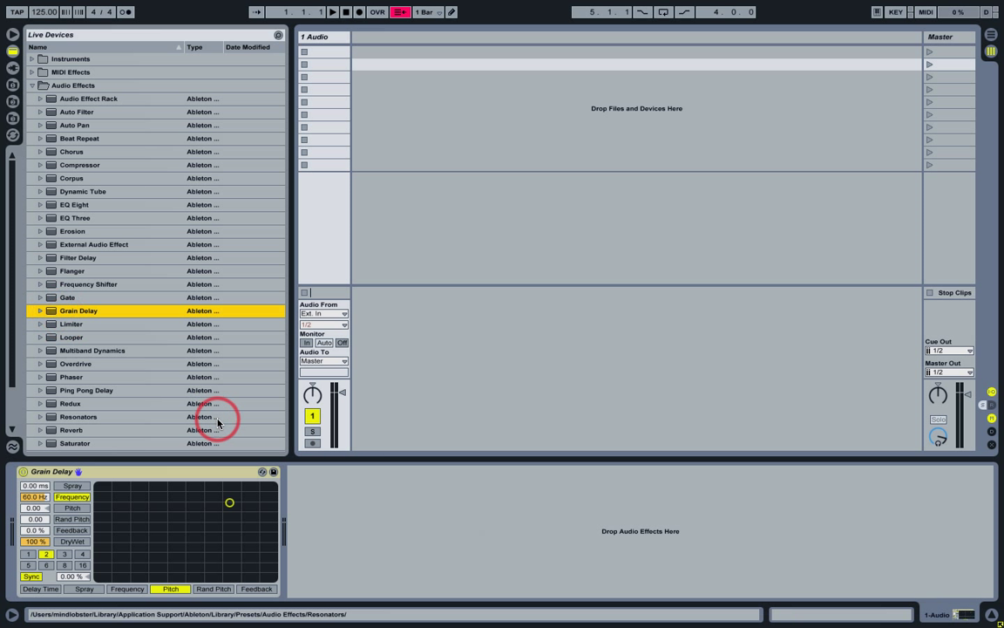
click(40, 310)
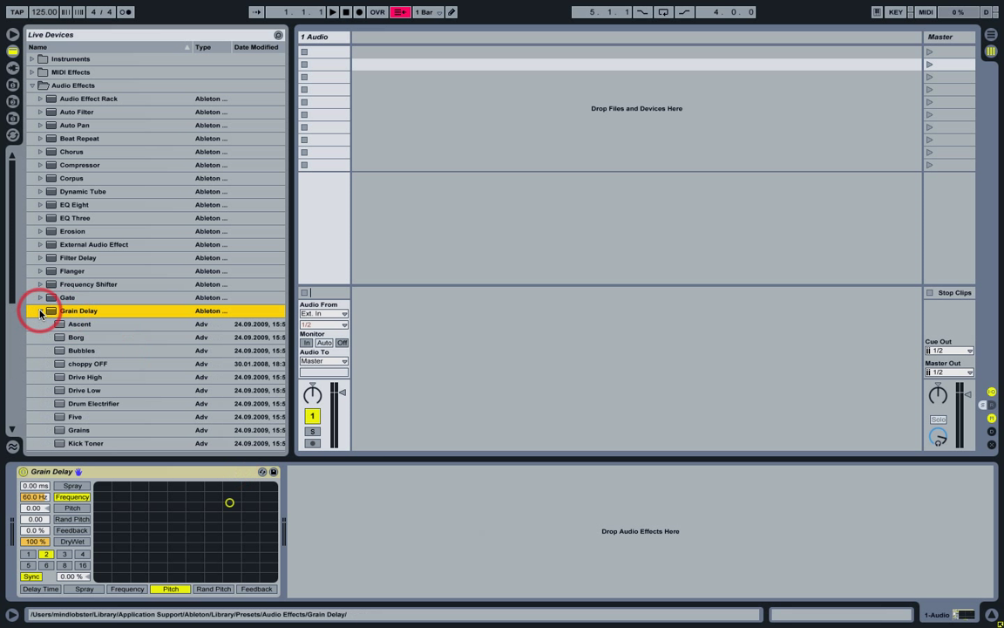
scroll(44, 316, down, 3)
scroll(44, 315, down, 2)
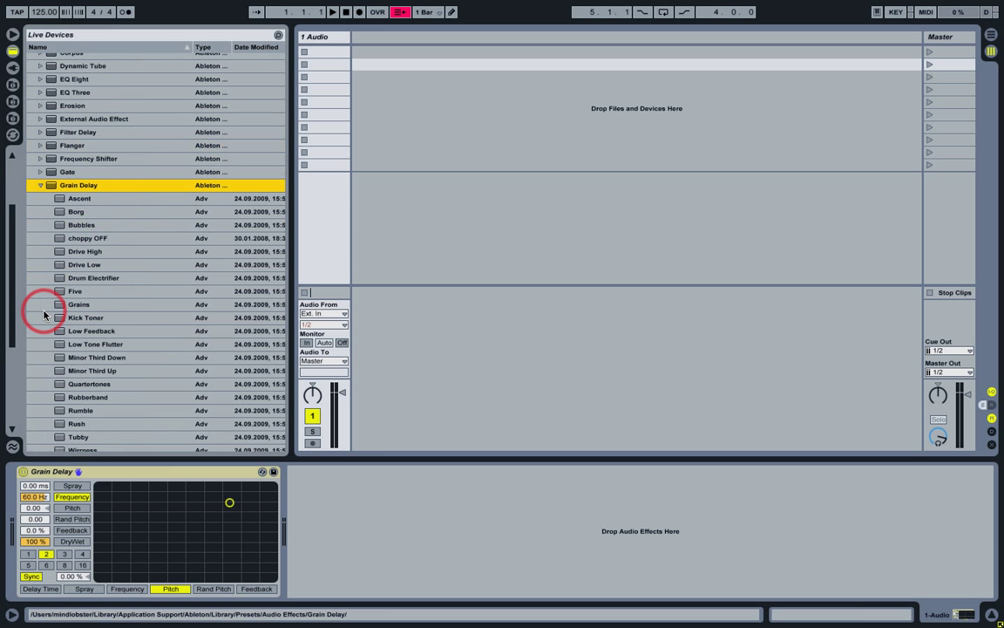
Hot-swap the Grain Delay to its Drive High preset, then turn Hot-Swap off
click(261, 471)
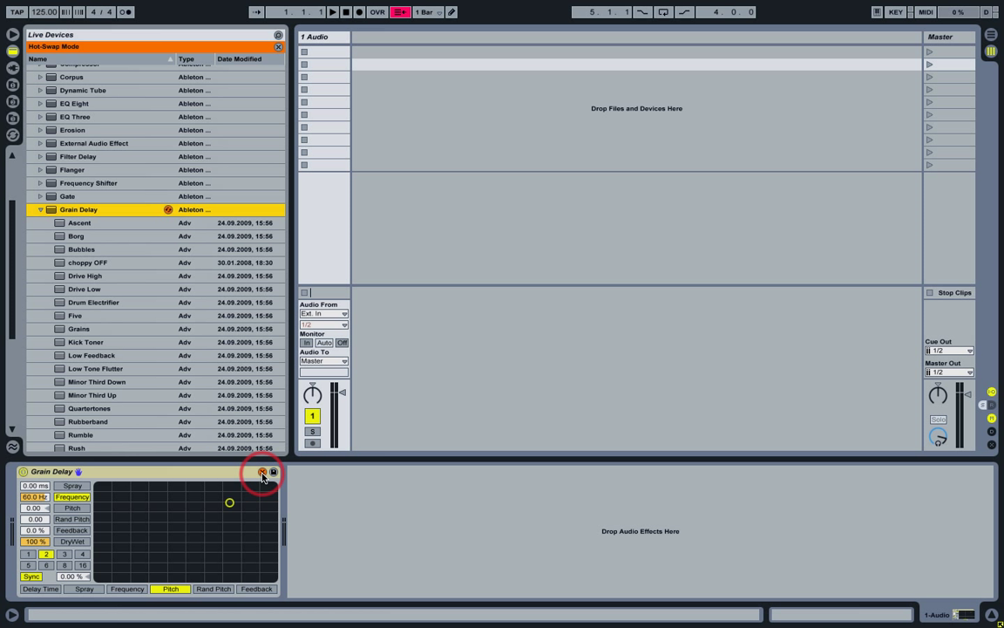
key(Down)
key(Down)
key(Down)
key(Down)
key(Down)
key(Down)
key(Down)
key(Left)
key(Up)
key(Up)
key(Up)
key(Up)
key(Right)
key(Left)
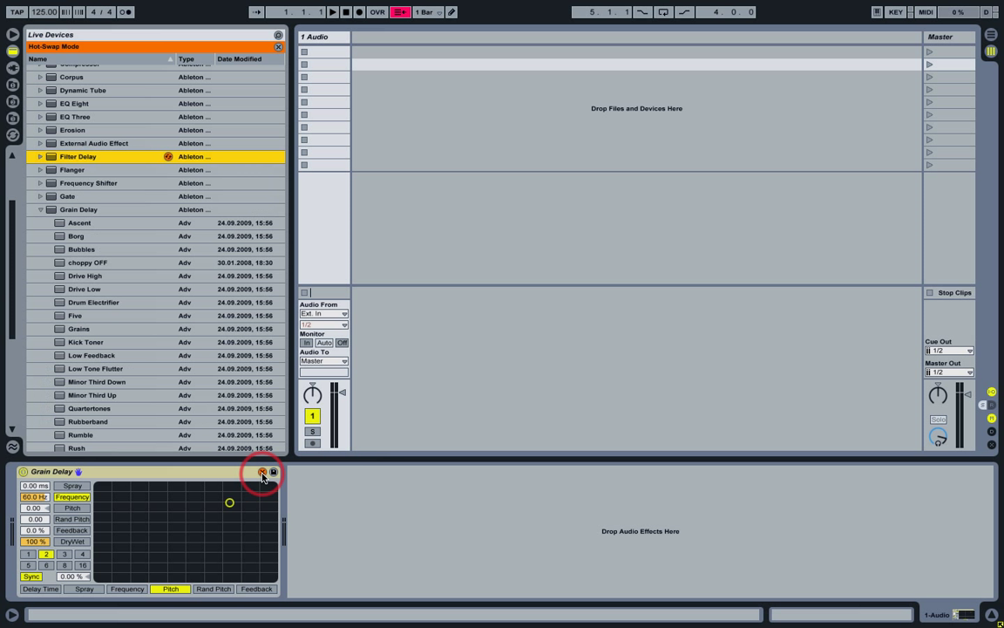
key(Down)
key(Down)
key(Down)
key(Down)
key(Left)
key(Right)
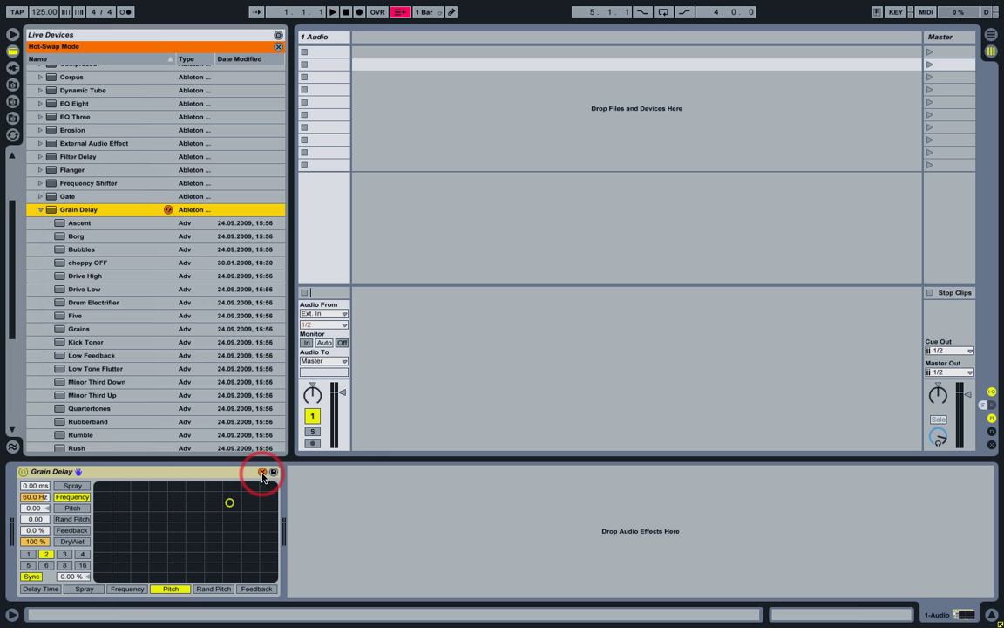
key(Down)
key(Down)
key(Down)
key(Down)
key(Down)
key(Return)
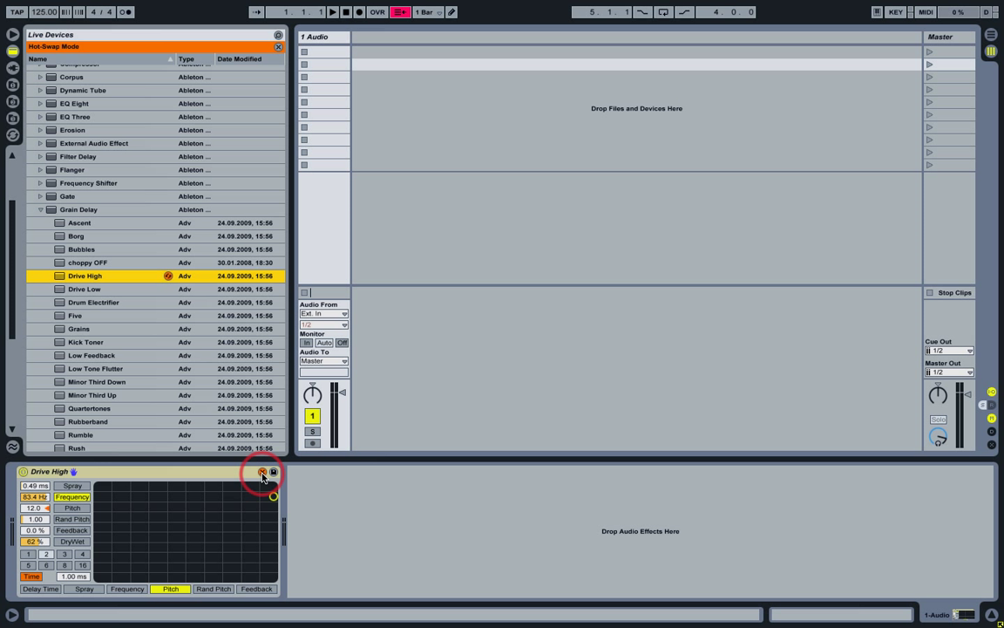
click(263, 472)
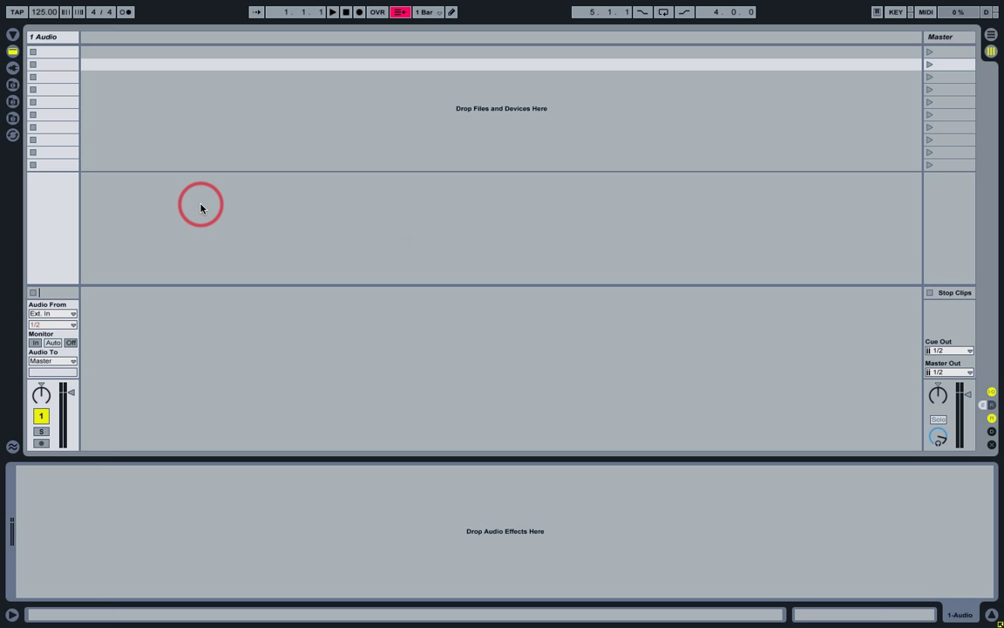
Browse /Library/Audio/ down through Apple Loops > Apple into Apple Loops for GarageBand
click(13, 84)
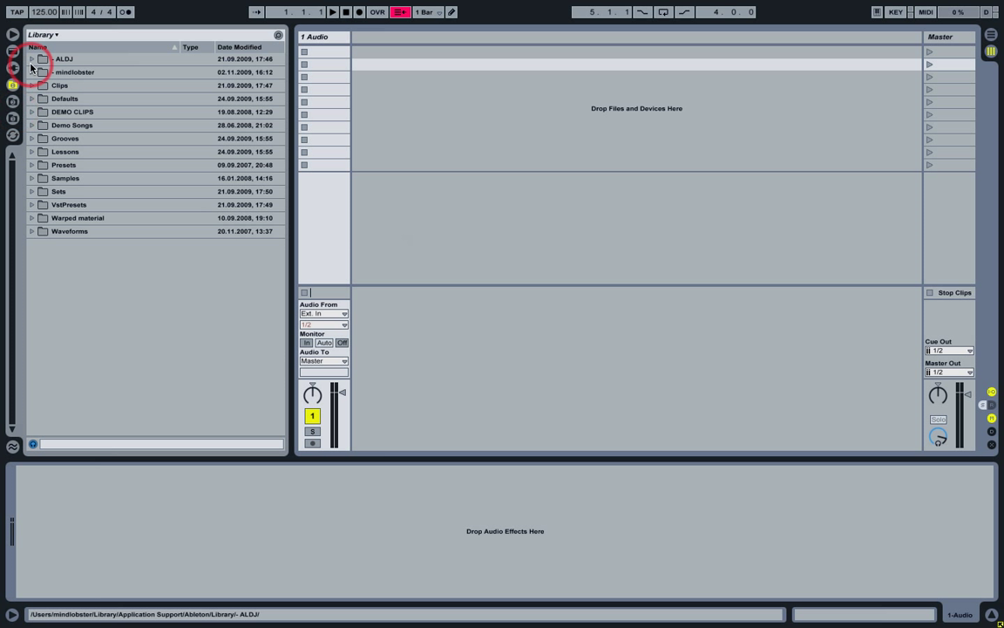
click(14, 102)
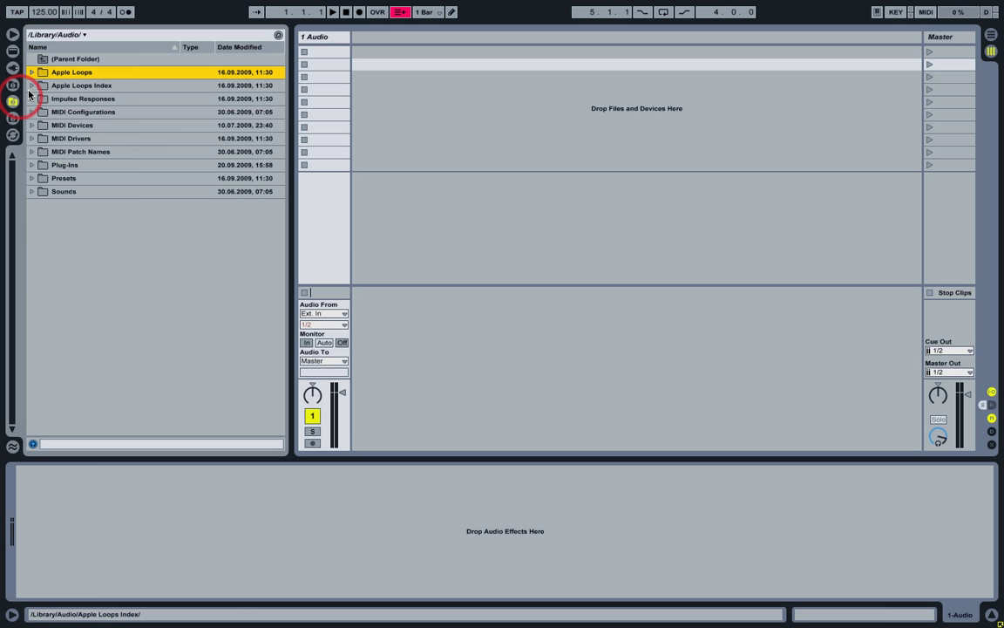
click(53, 74)
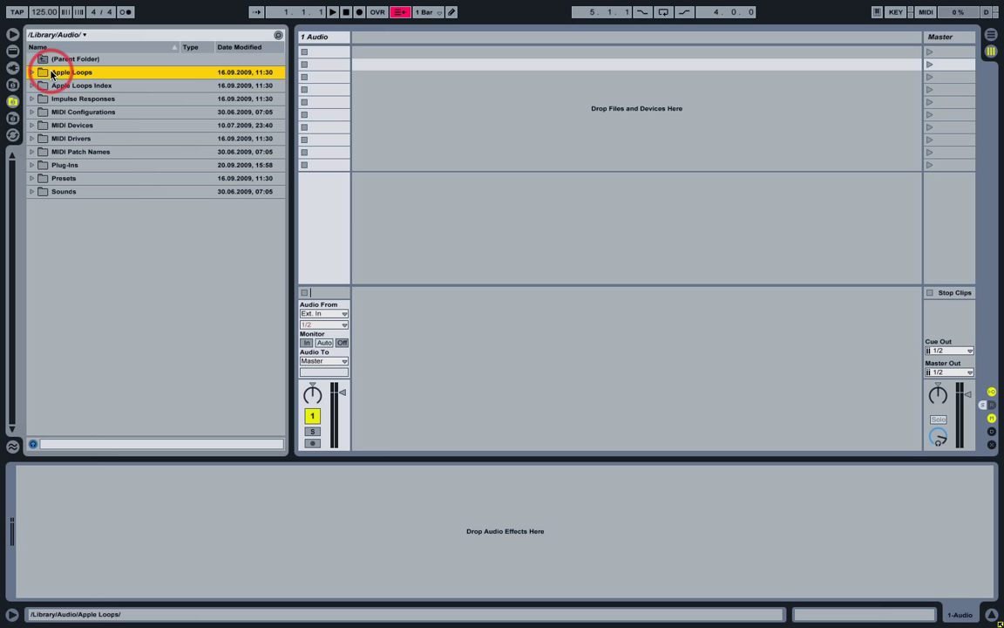
double_click(42, 75)
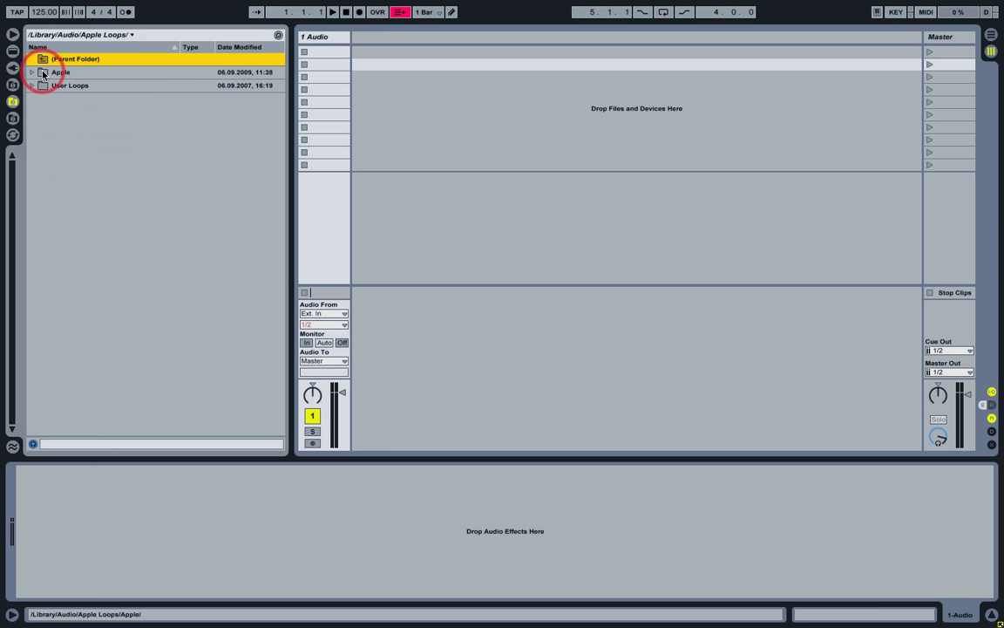
double_click(43, 75)
click(43, 74)
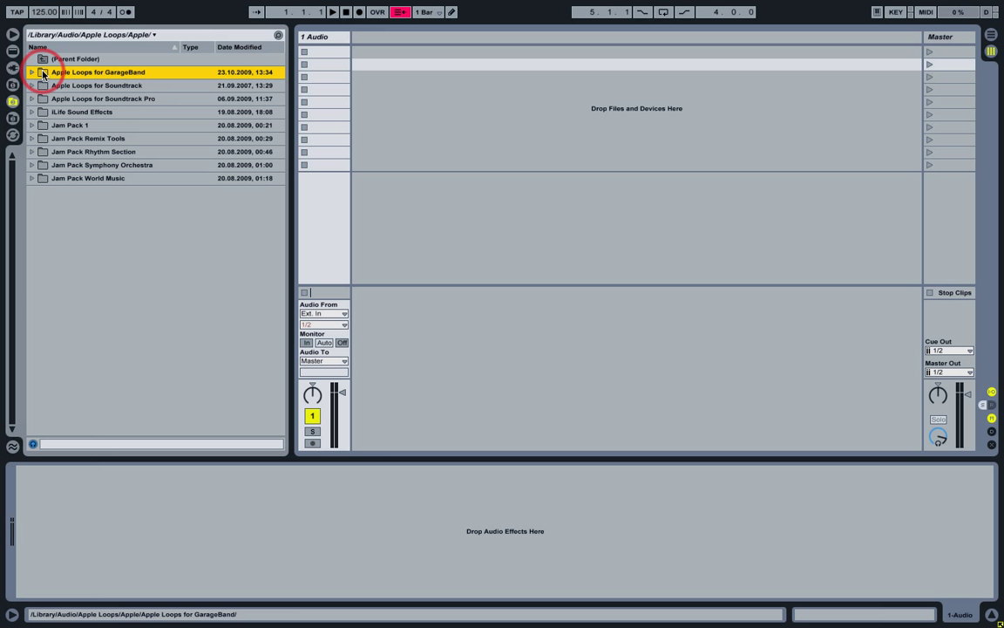
double_click(43, 74)
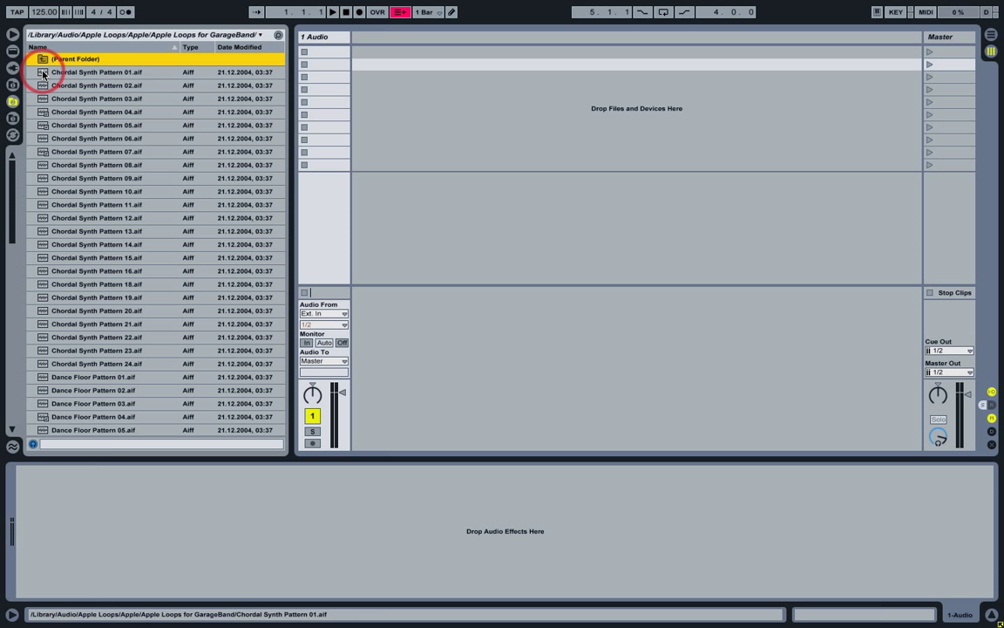
Climb back up to /Library/Audio/ and re-enter Apple Loops for GarageBand
double_click(42, 61)
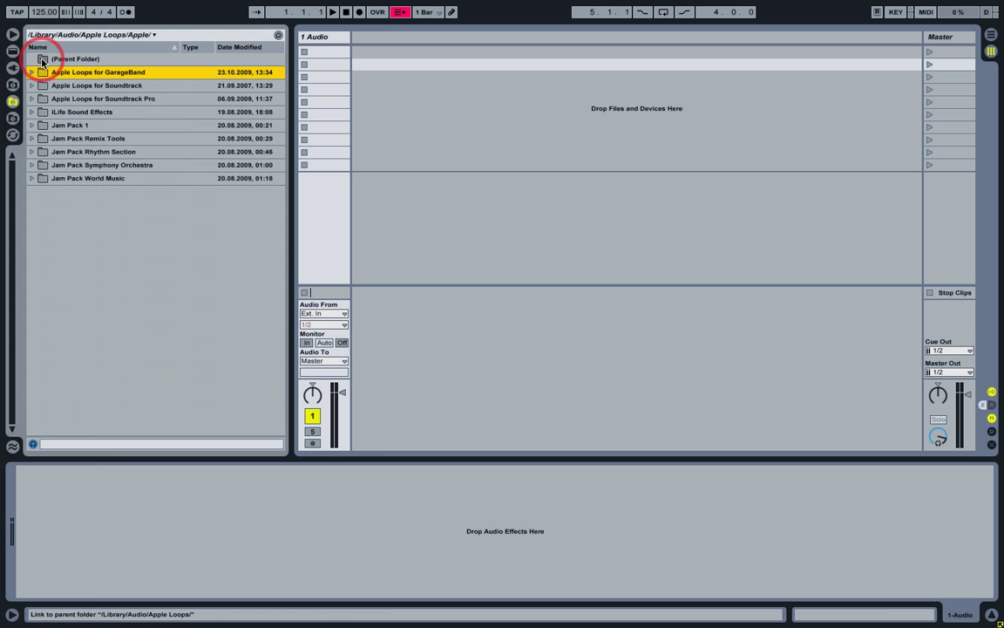
click(41, 60)
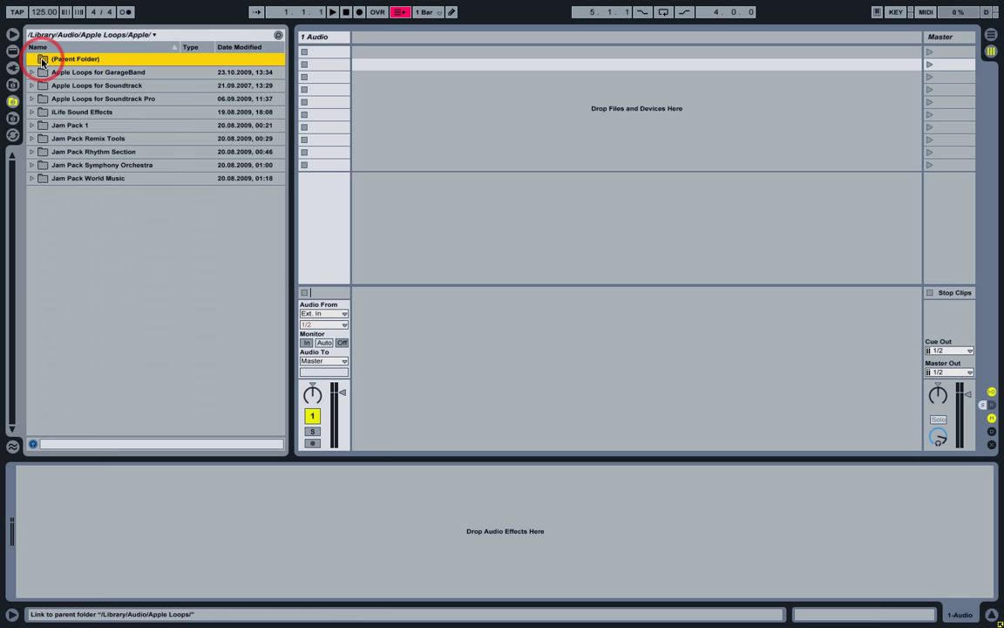
double_click(41, 61)
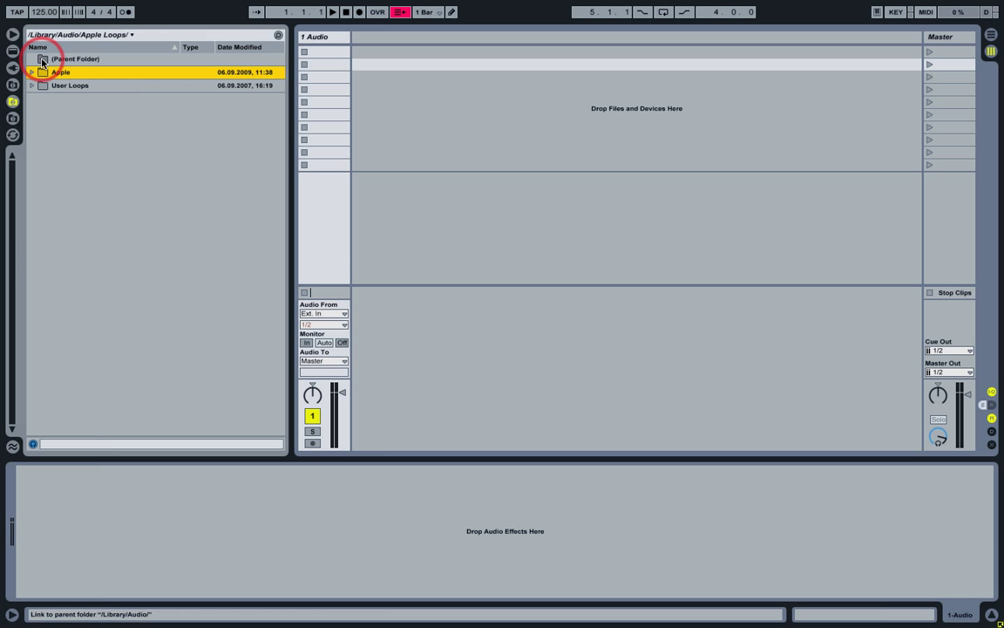
double_click(41, 60)
double_click(42, 73)
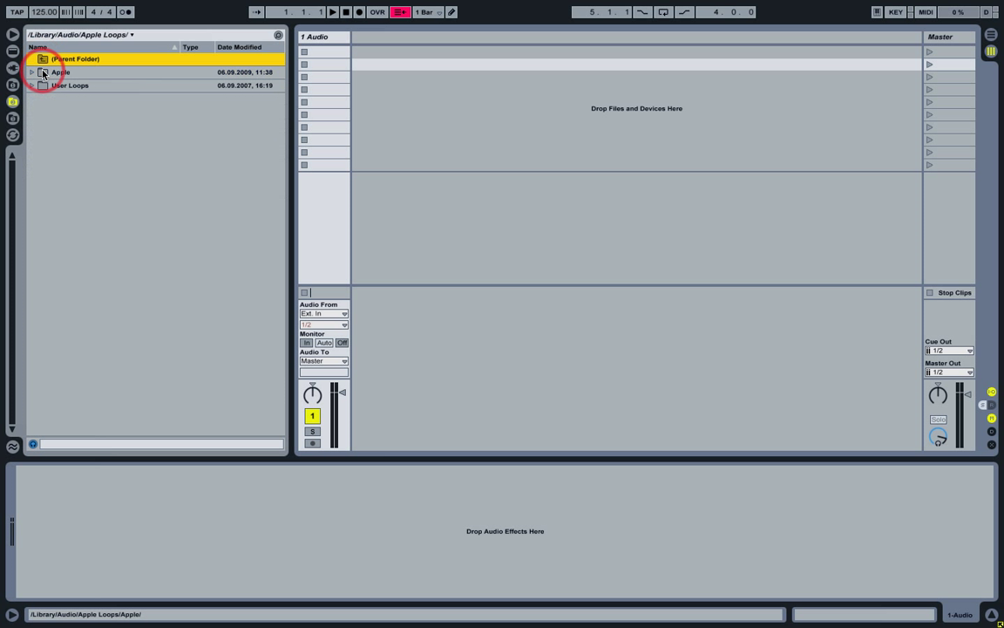
double_click(42, 72)
click(42, 73)
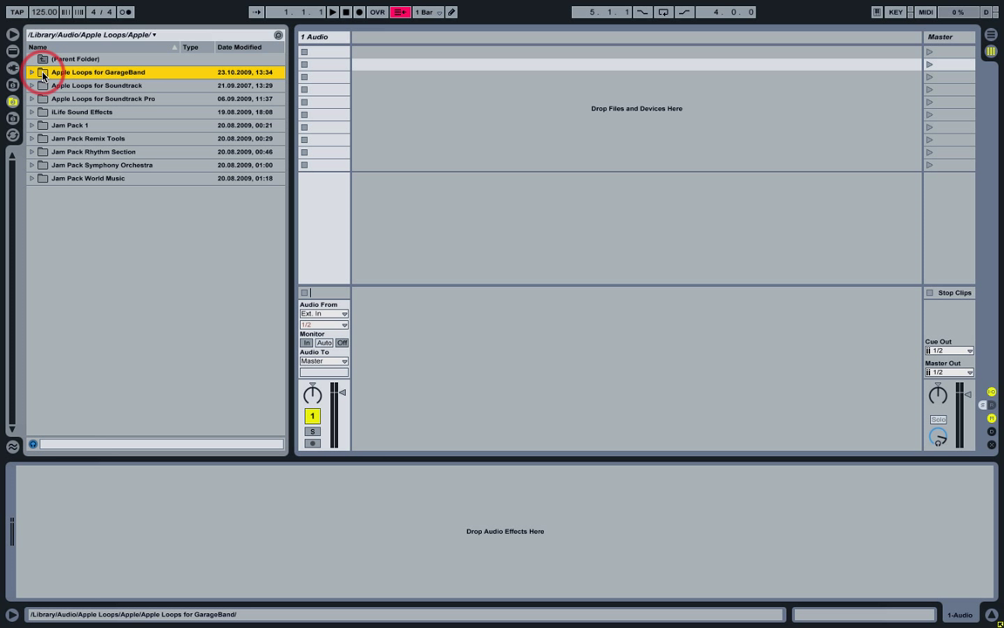
double_click(41, 73)
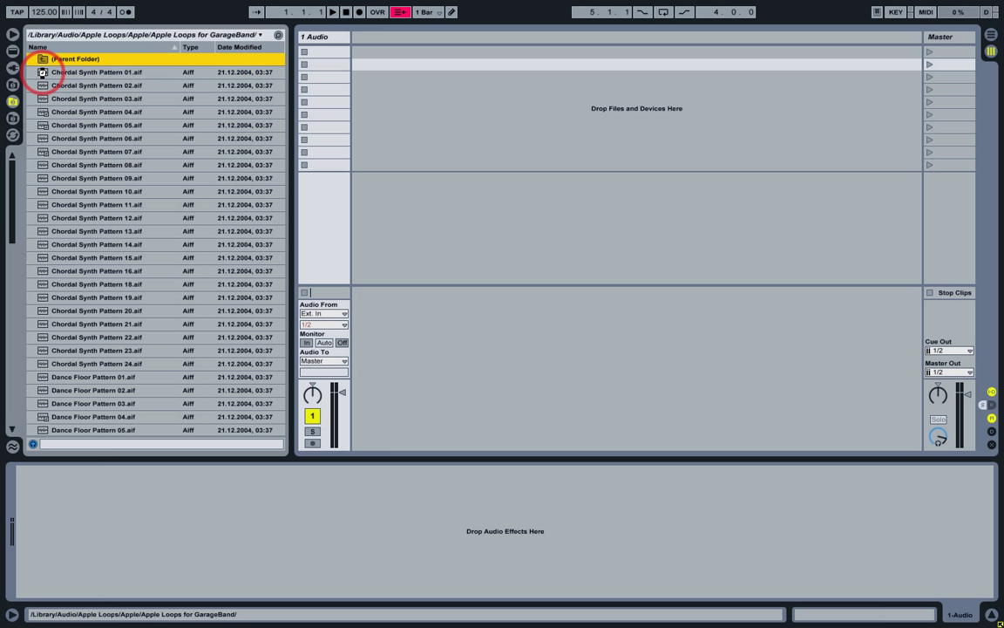
click(54, 74)
click(13, 84)
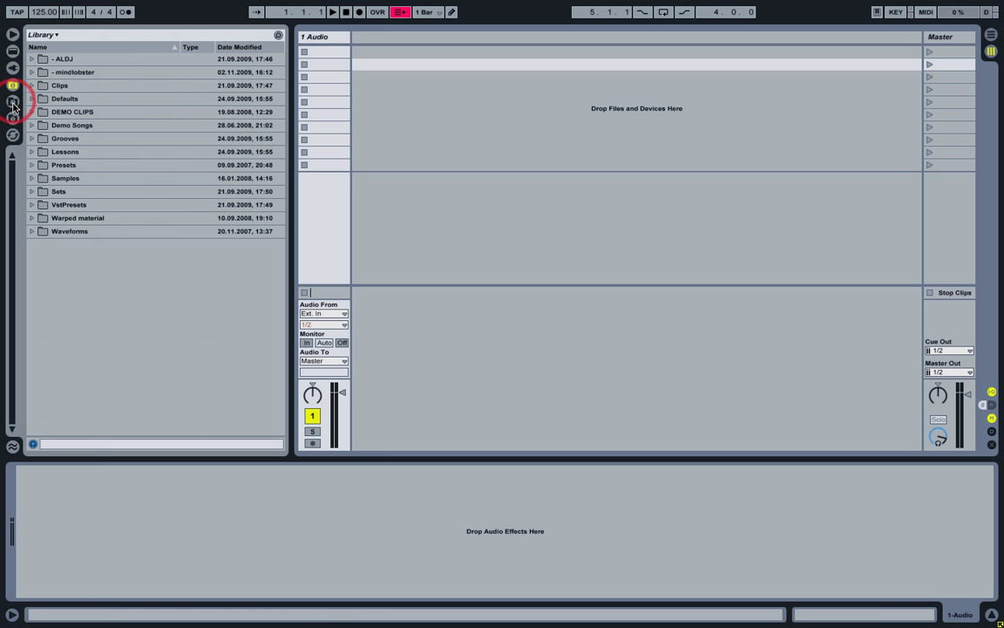
click(13, 120)
click(13, 102)
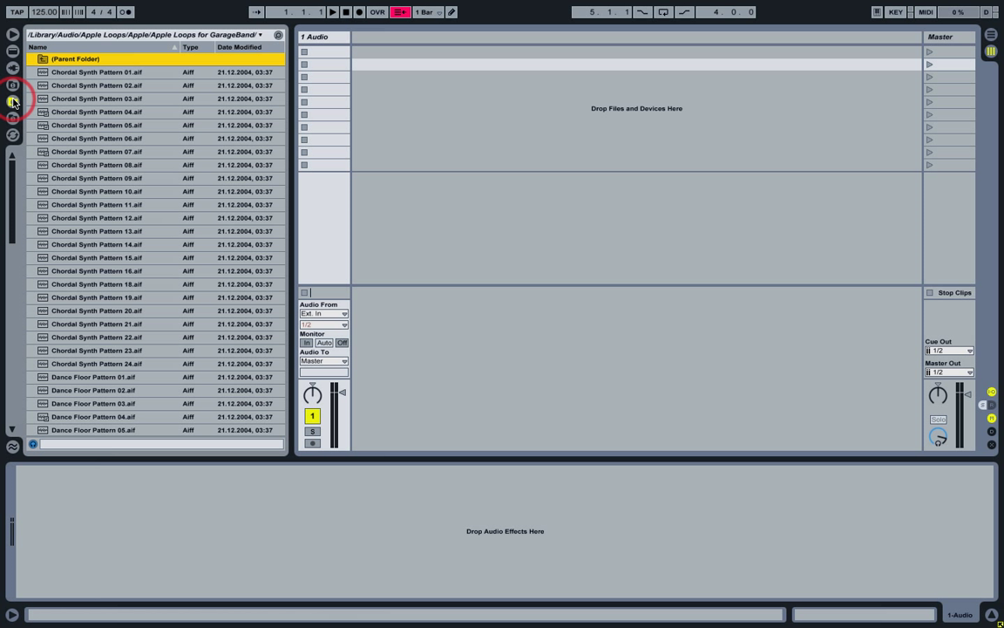
click(13, 85)
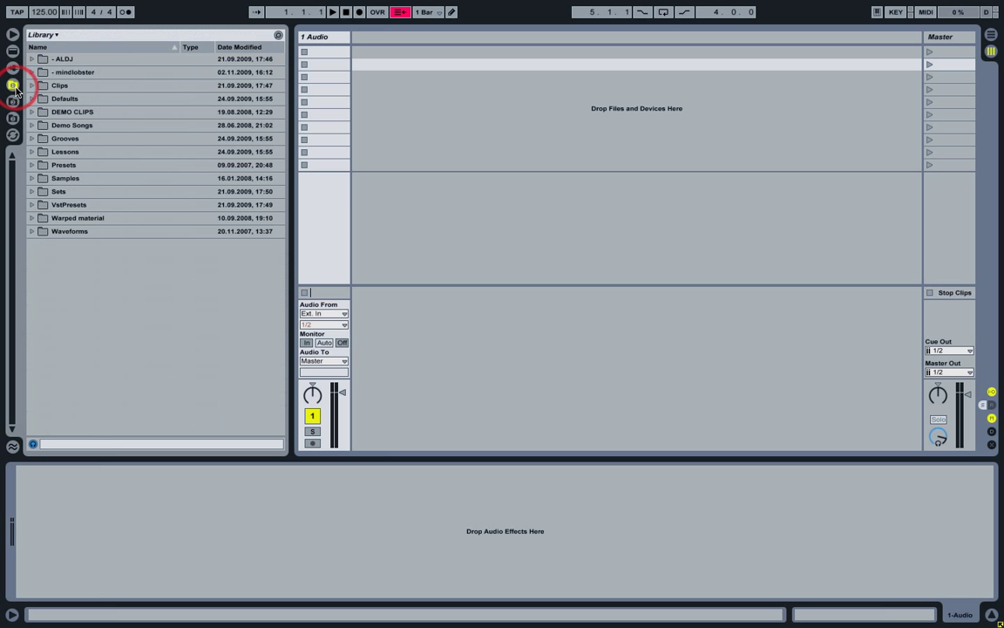
click(13, 102)
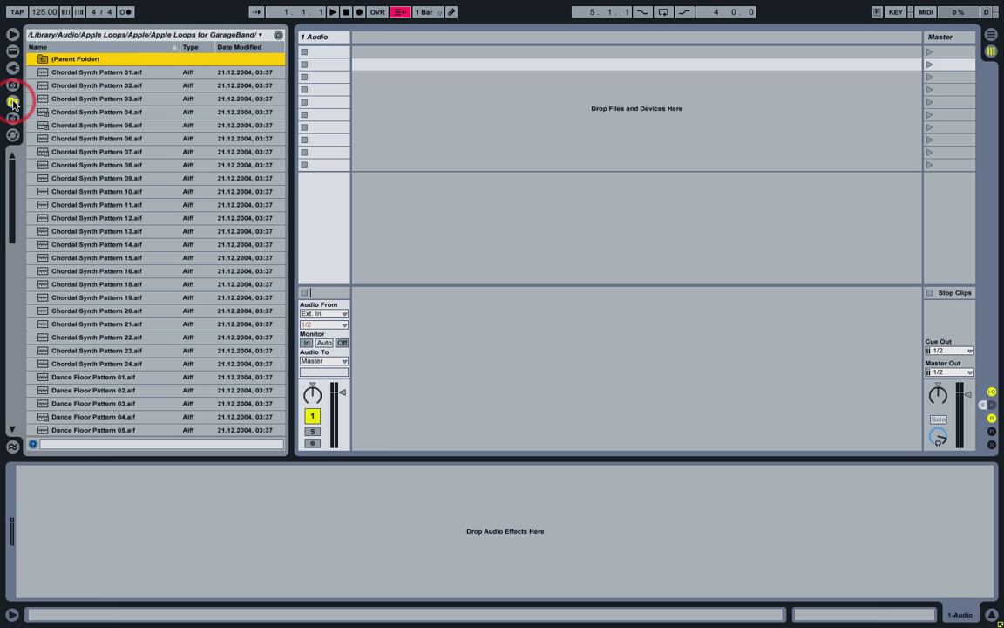
click(67, 38)
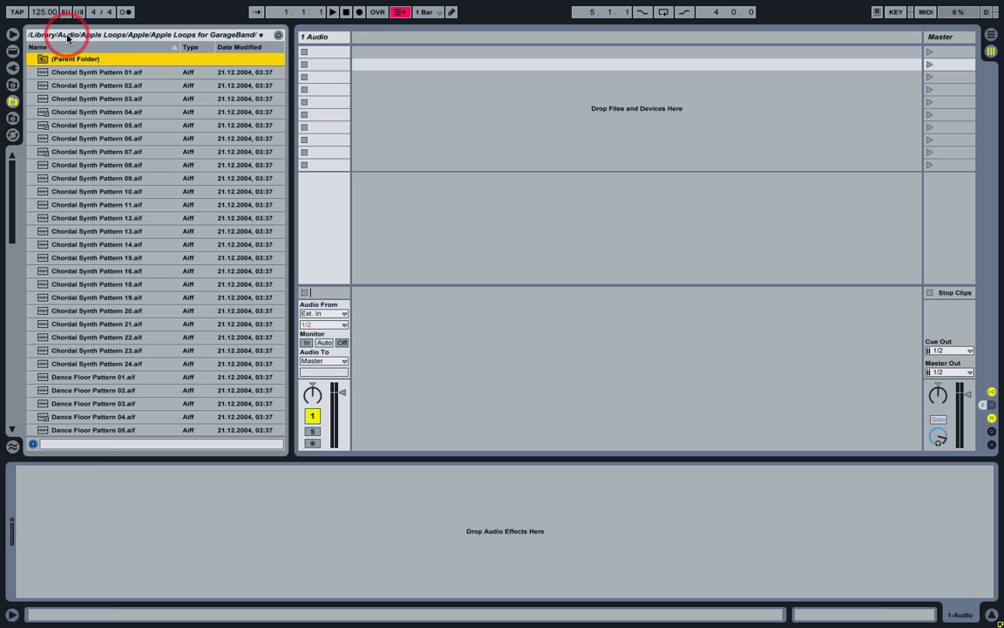
Bookmark the Apple Loops for GarageBand folder from the browser's path bar
click(67, 37)
click(67, 37)
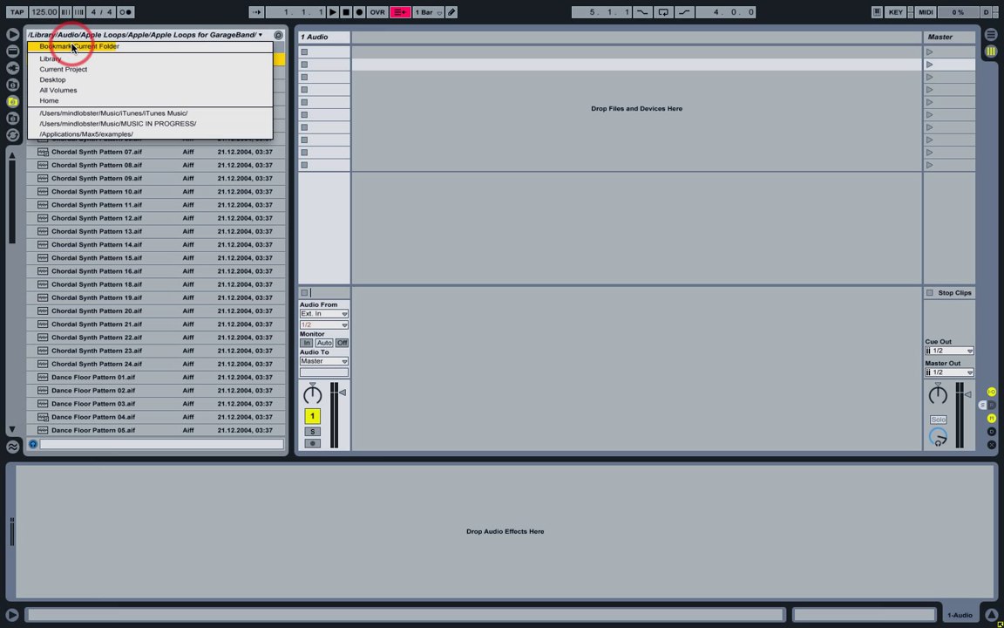
click(69, 48)
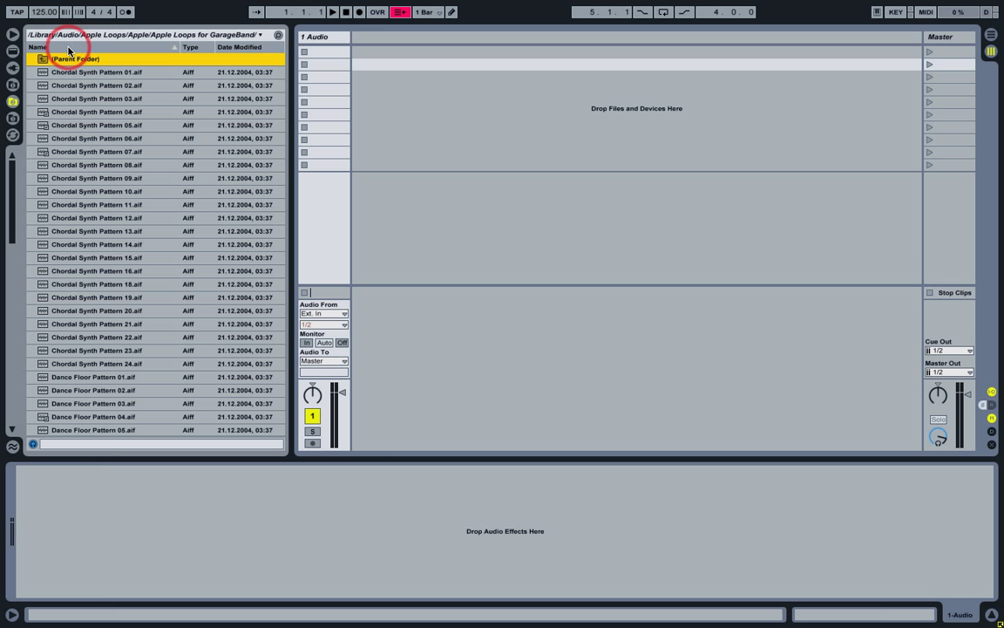
From the MUSIC IN PROGRESS browser, jump to the new Apple Loops for GarageBand bookmark
click(12, 118)
click(102, 35)
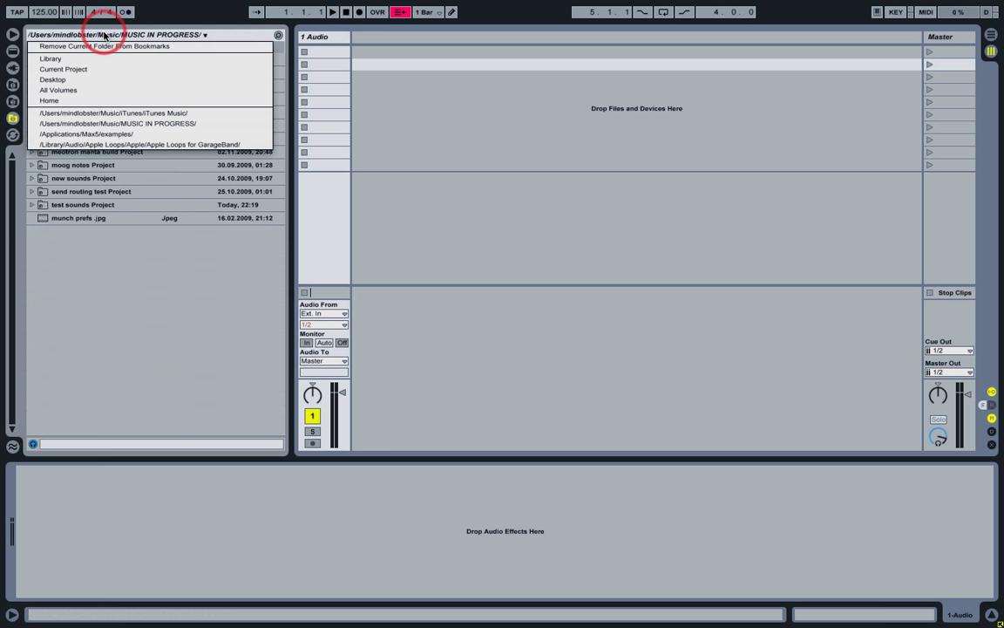
click(114, 143)
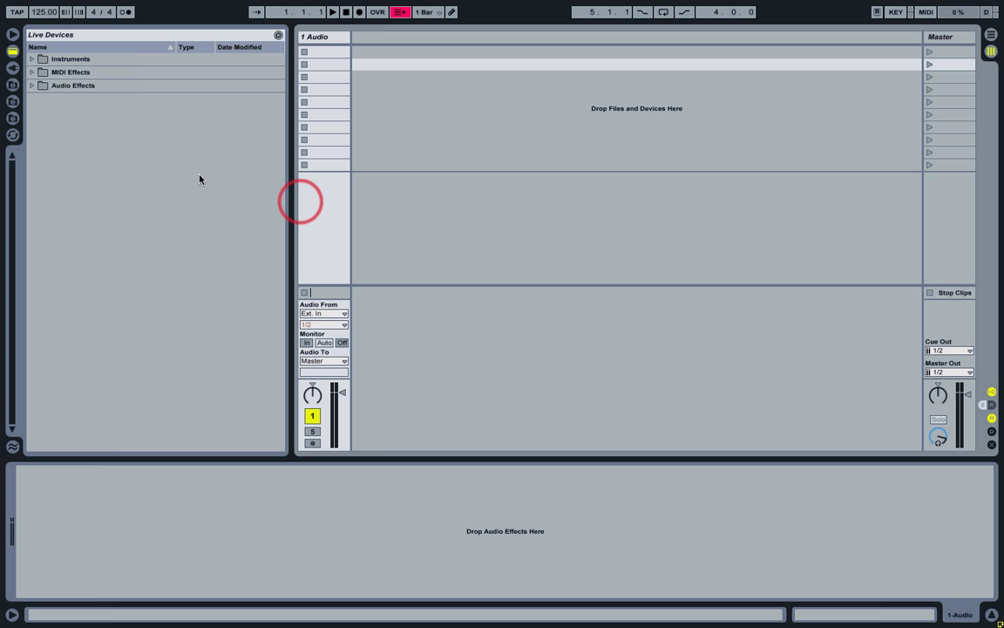
Expand oct 09 live set.als in its project browser and select its track ONE
click(13, 84)
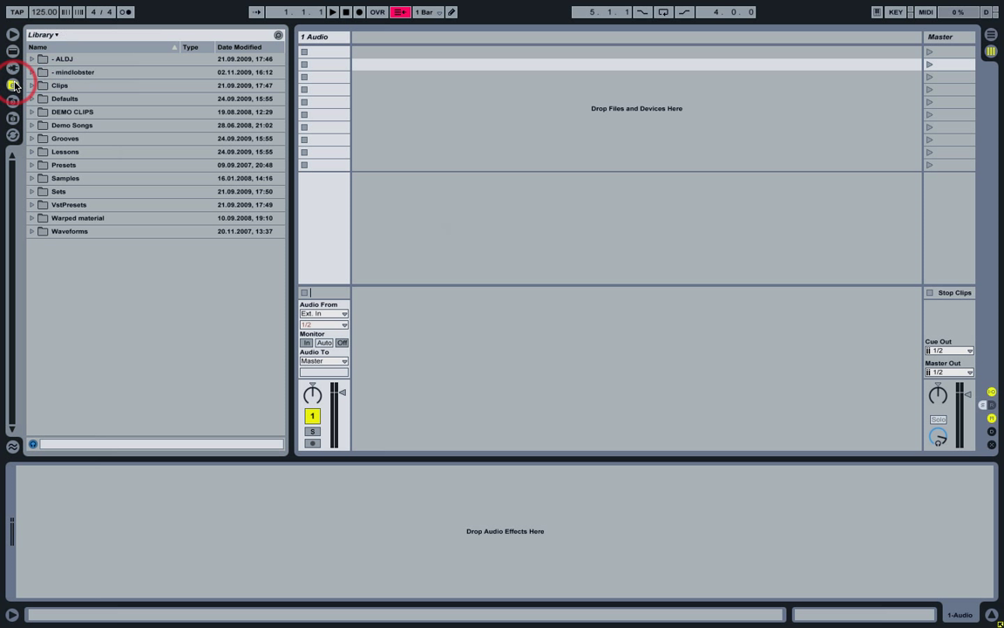
click(13, 102)
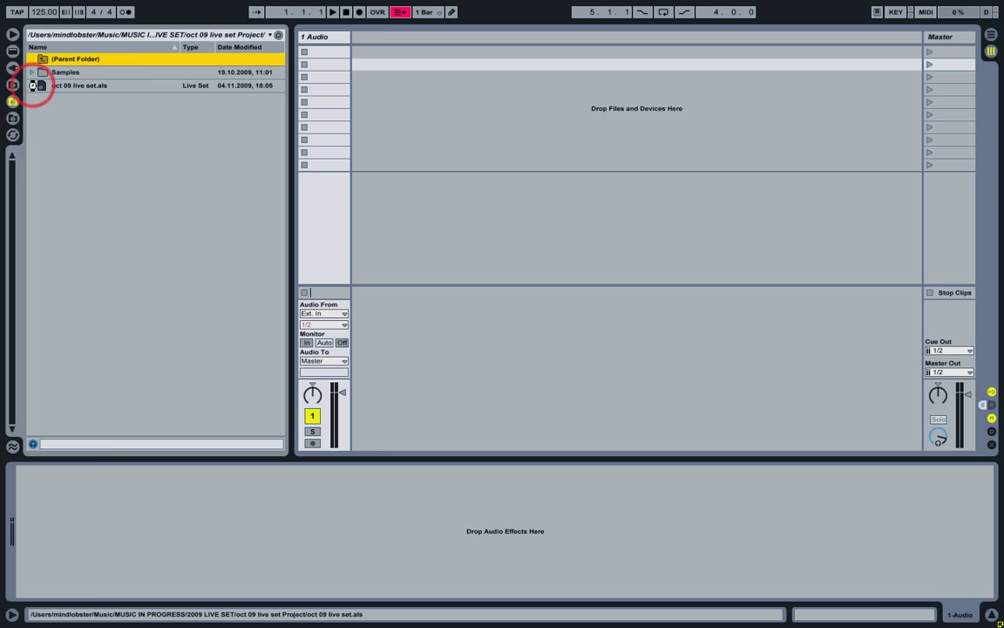
click(33, 85)
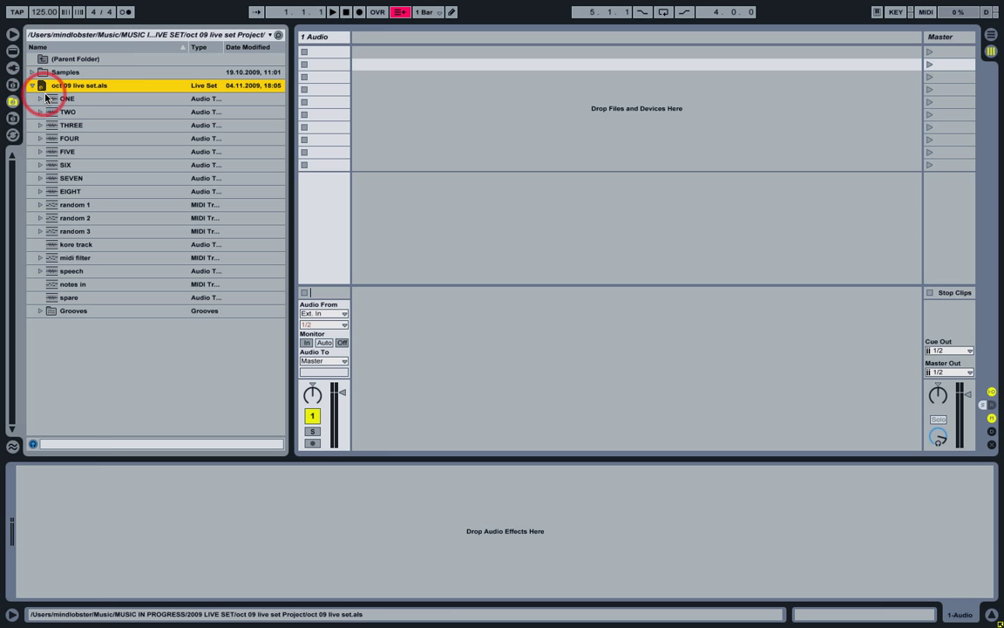
click(53, 101)
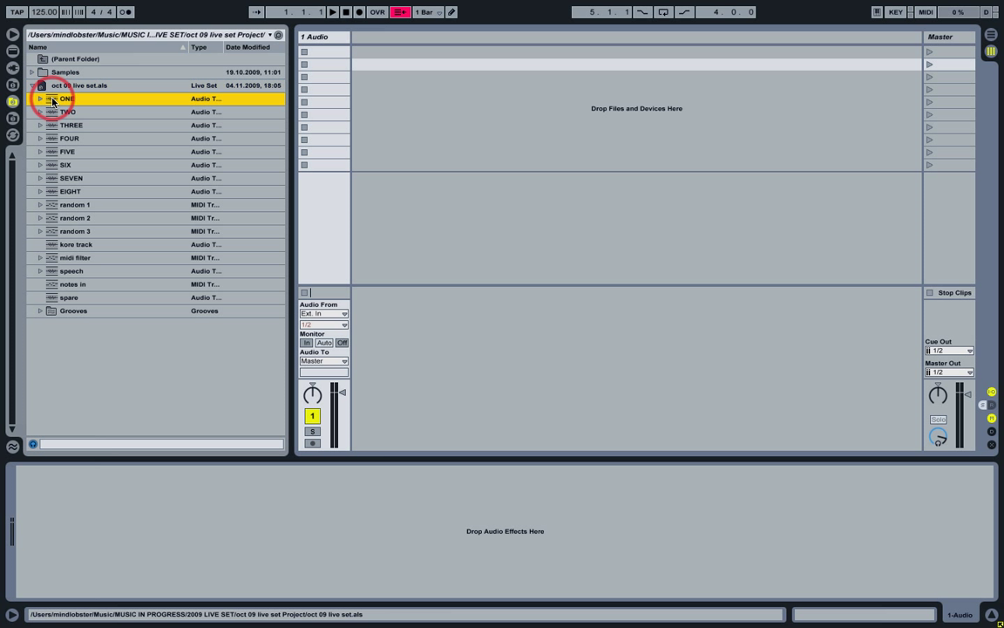
Drag the ONE track from the oct 09 Live Set into the Session view drop area
drag(364, 42, 364, 42)
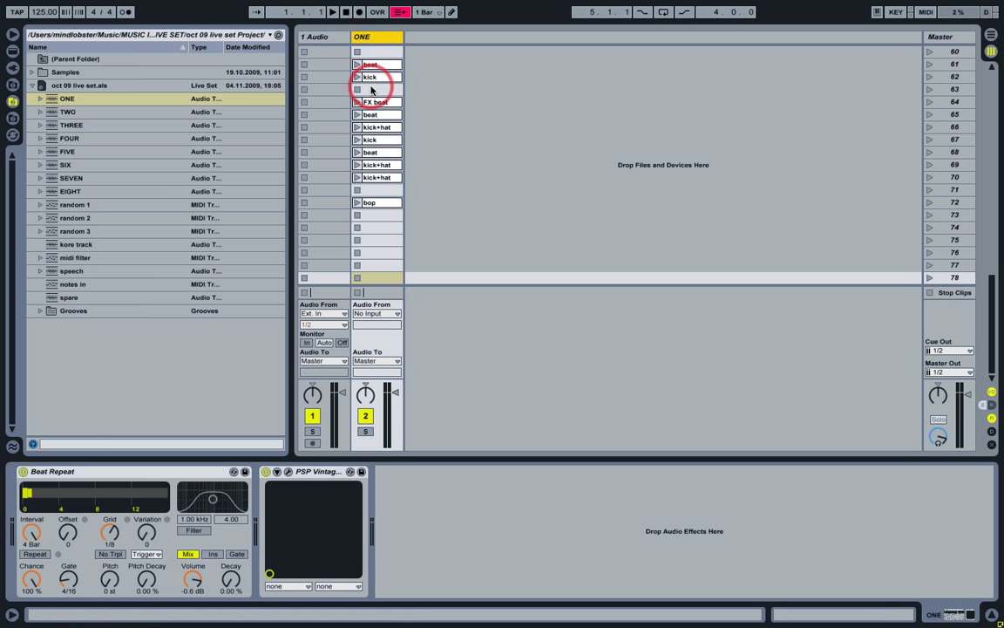
scroll(401, 104, up, 15)
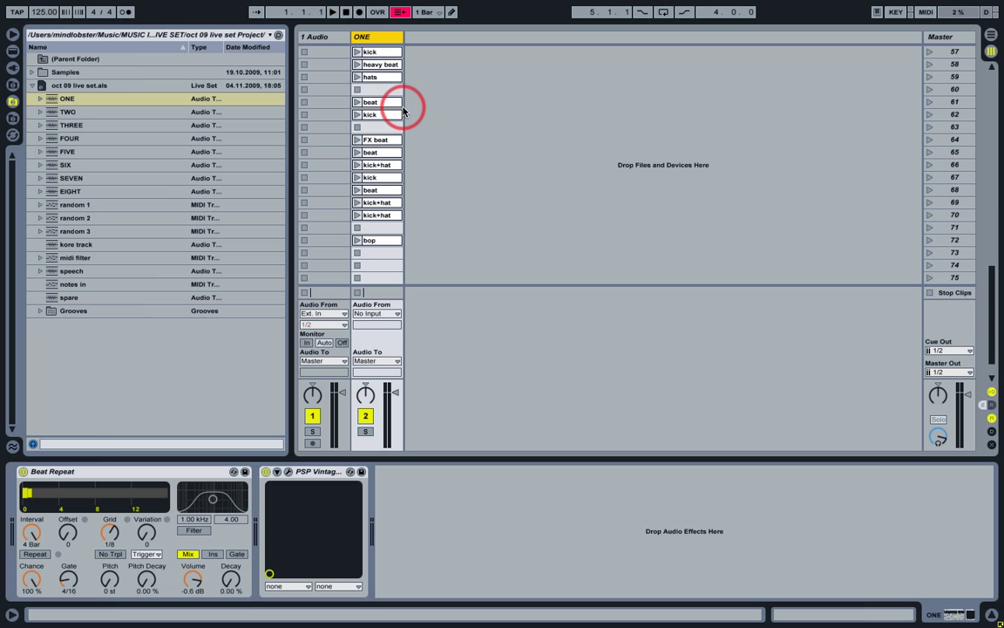
scroll(403, 110, down, 15)
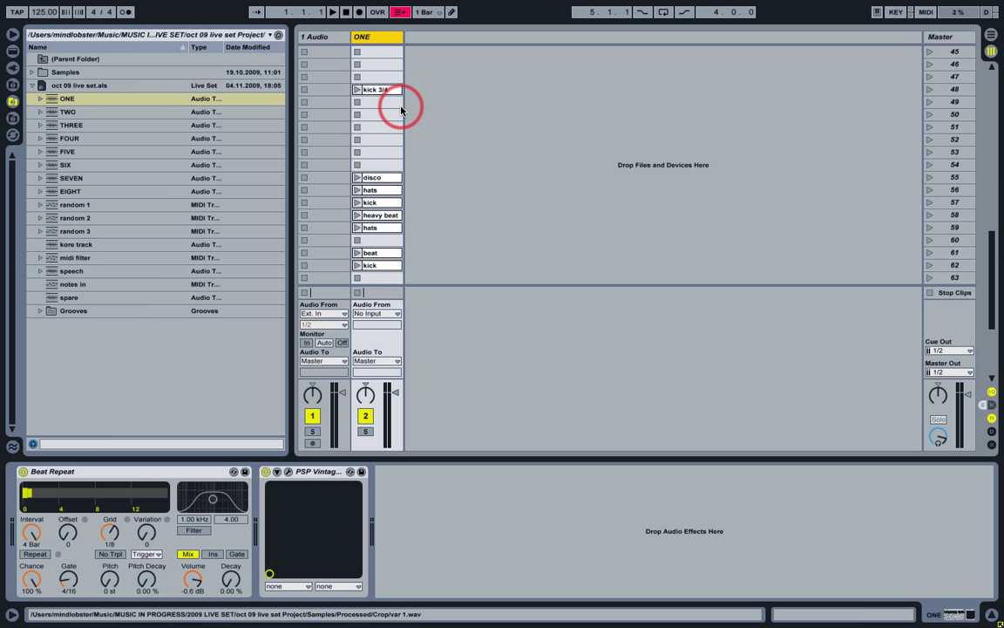
scroll(399, 109, up, 15)
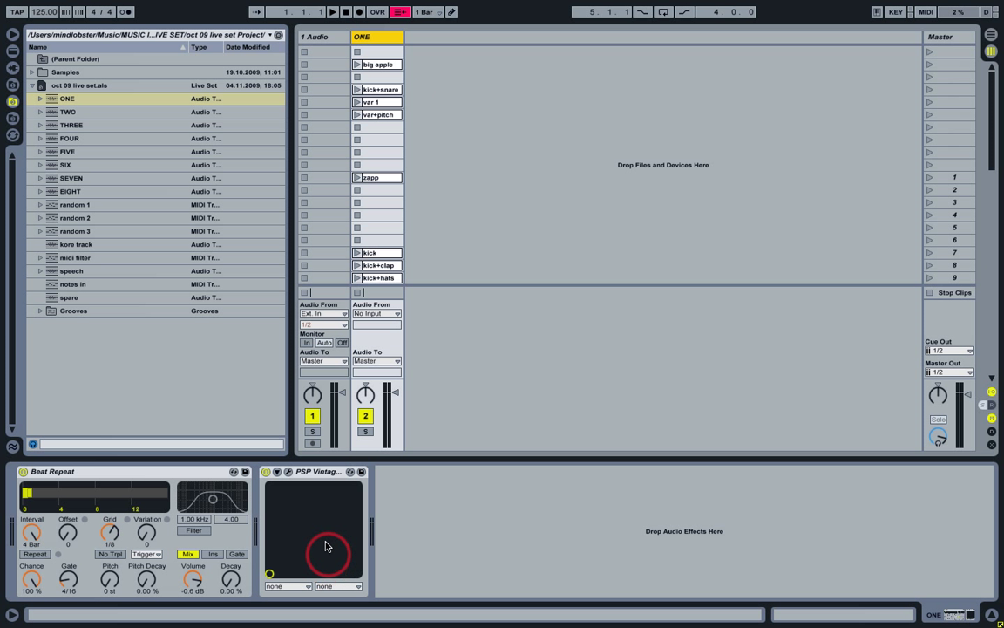
drag(305, 471, 389, 46)
Delete the imported ONE track, then import only its beat clip into the Session view
key(Delete)
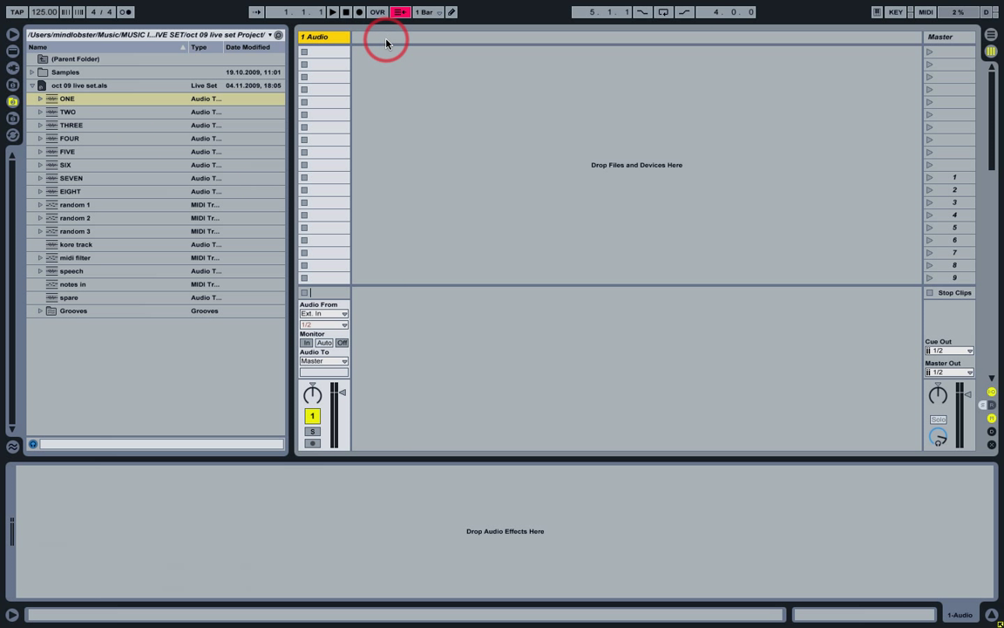
click(40, 99)
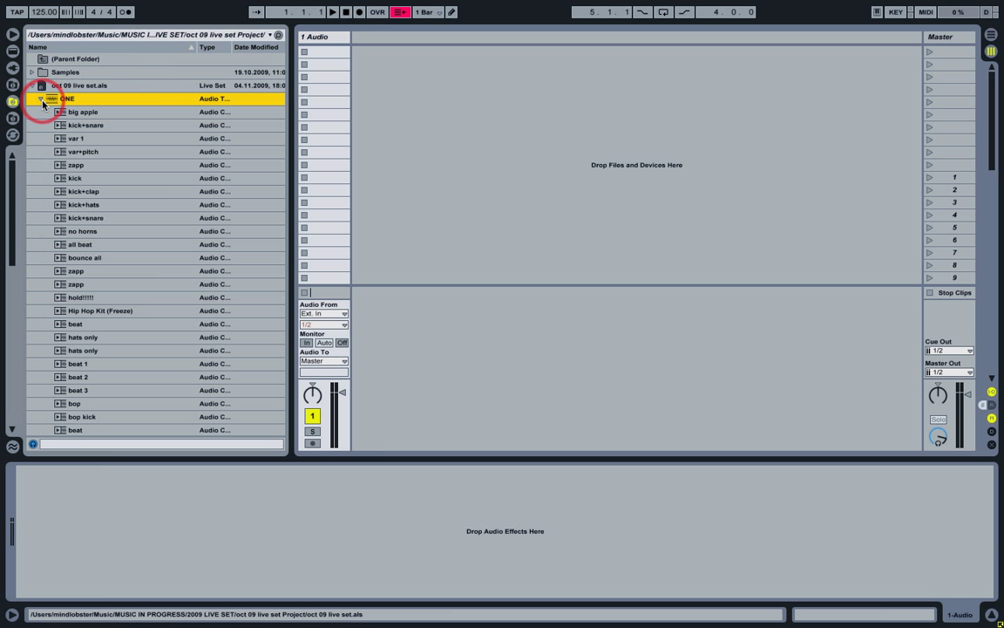
scroll(63, 174, down, 4)
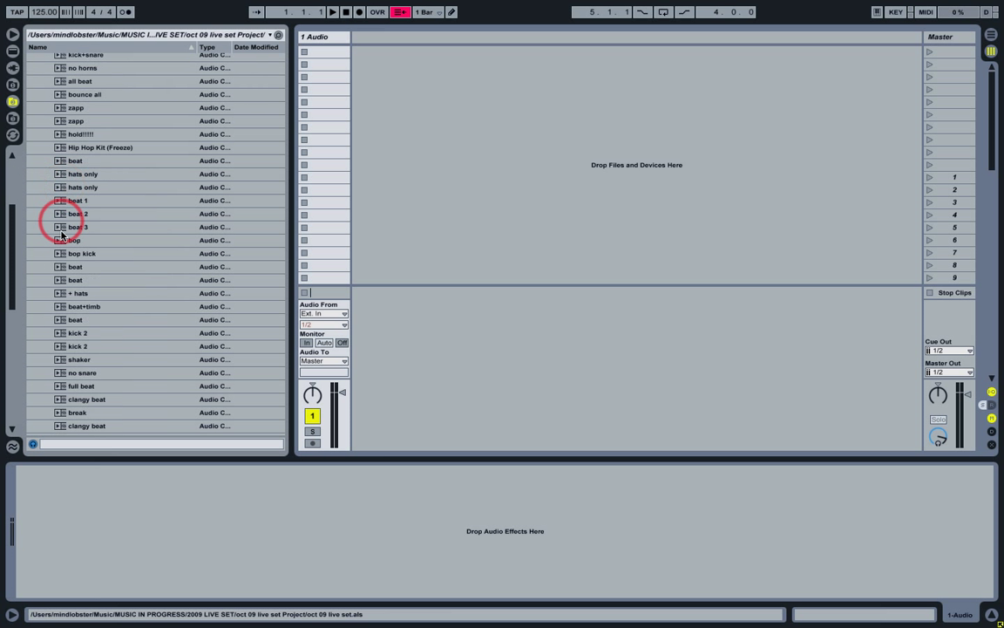
drag(61, 279, 376, 55)
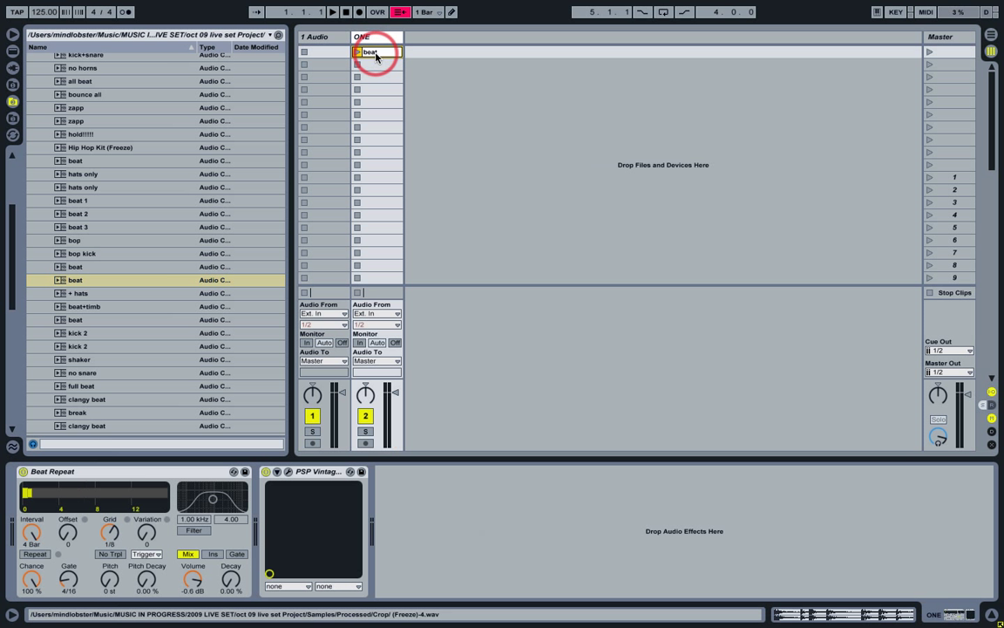